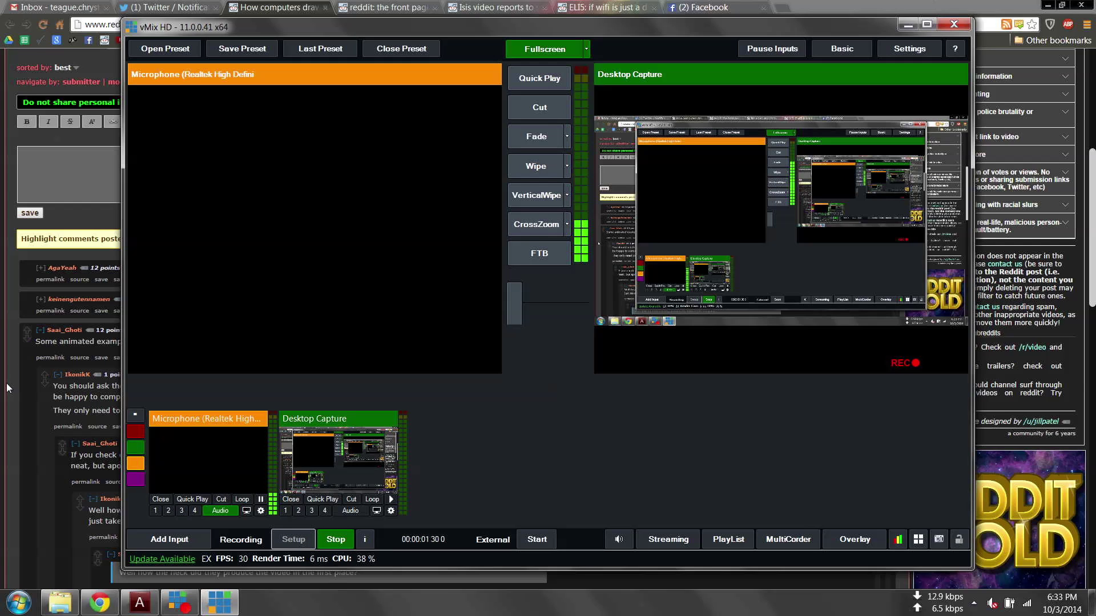
Step: Look over the Reddit post on how computers draw Bezier curves and its comments, and switch to After Effects
click(8, 388)
scroll(98, 392, up, 5)
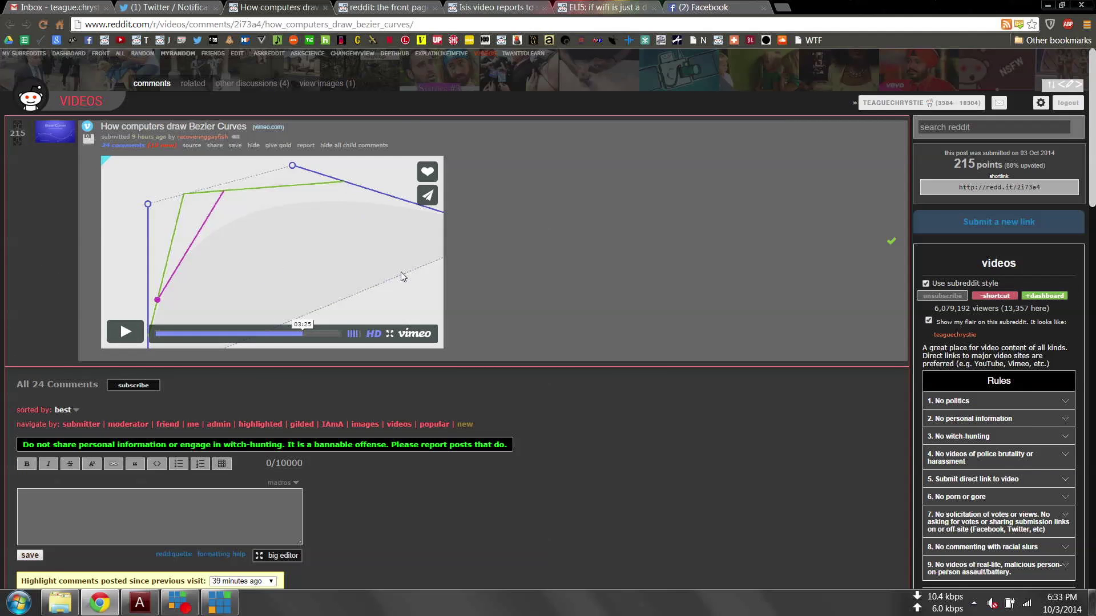
scroll(214, 279, down, 7)
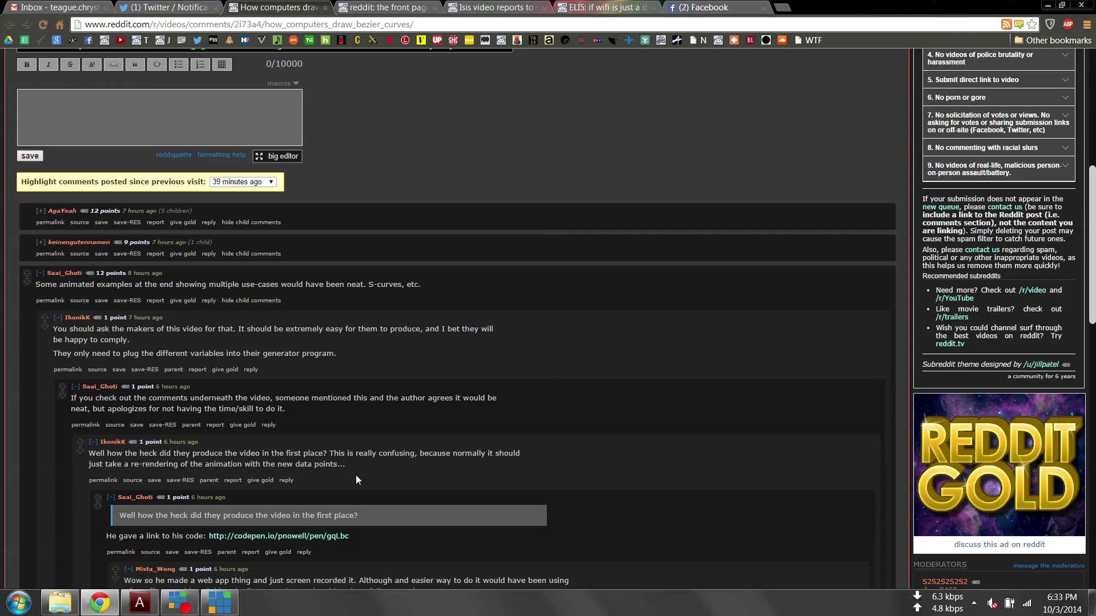
click(147, 607)
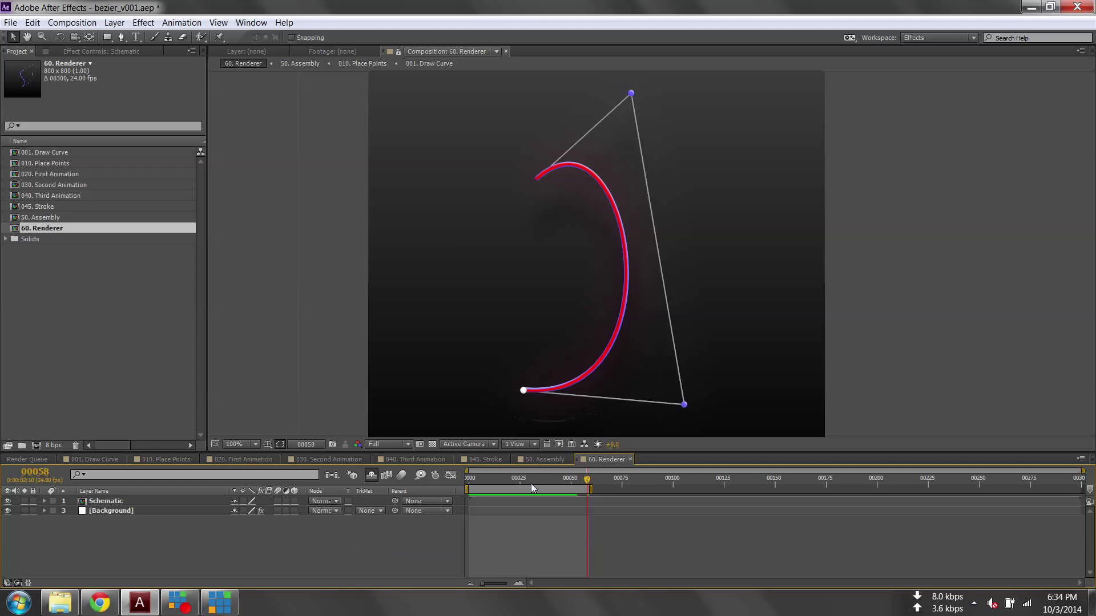
Step: Save the project and preview the curve animation in the 60. Renderer composition
key(ctrl+s)
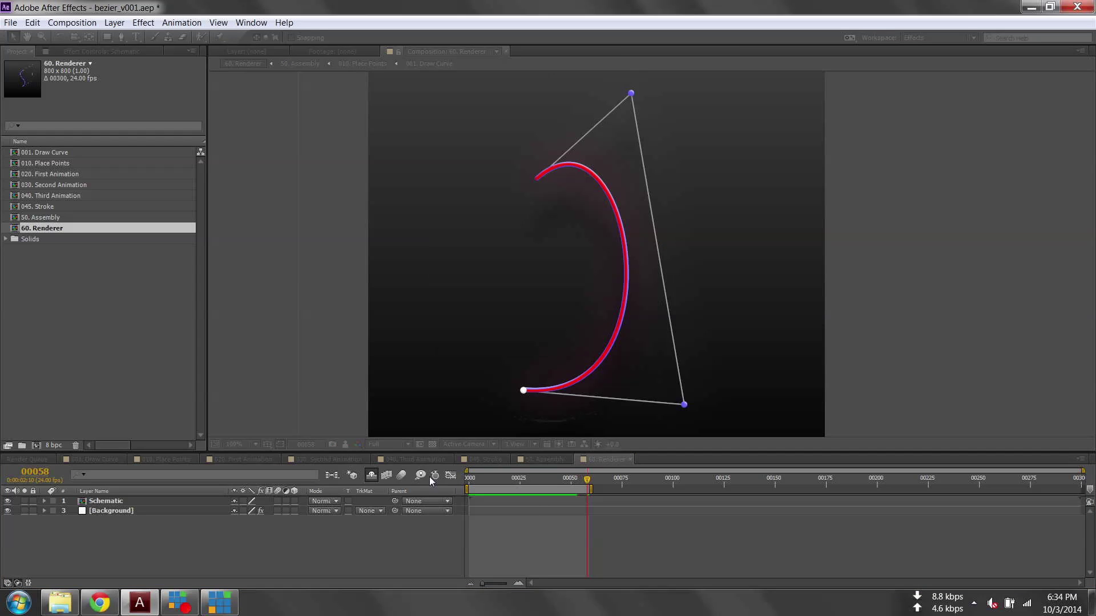
drag(469, 480, 498, 474)
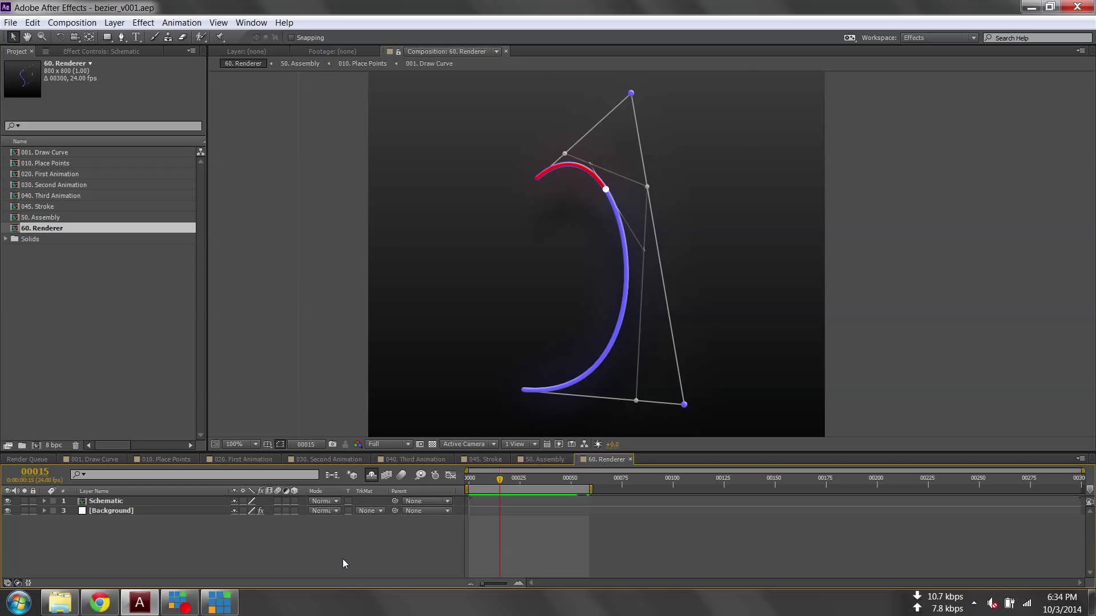
key(space)
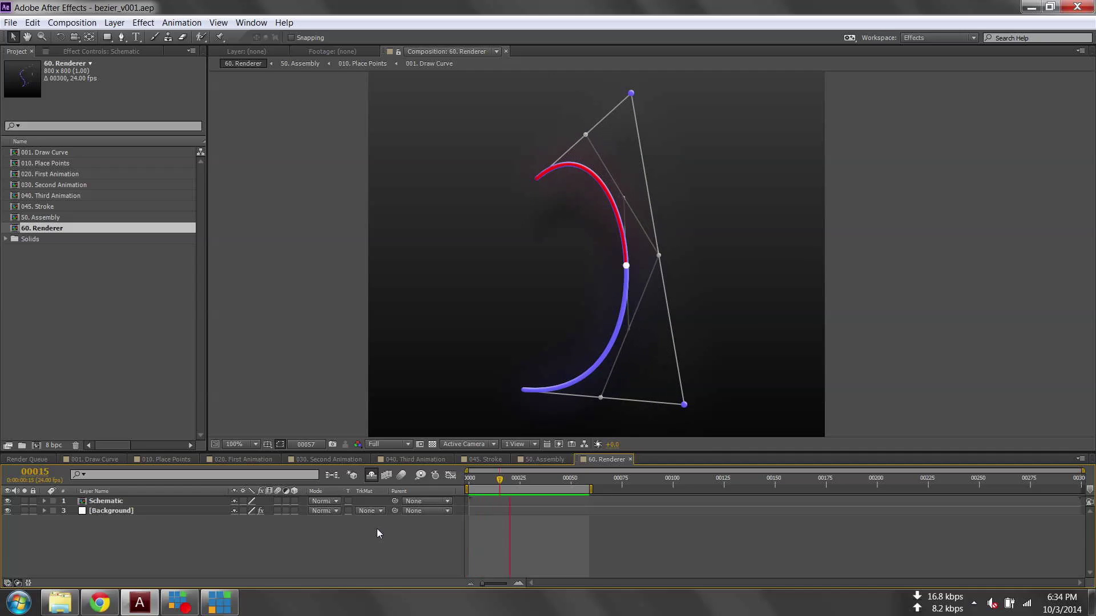
drag(520, 480, 494, 504)
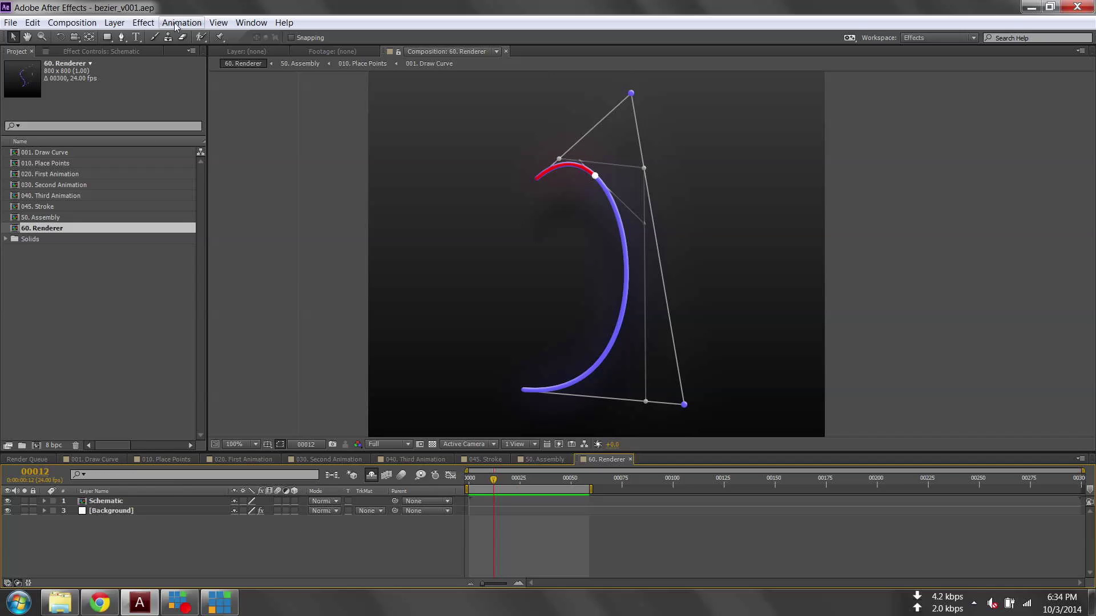
Step: In the 001. Draw Curve composition, swing the upper handle of the Curve layer's path down to the opposite side, forming an S shape
click(94, 460)
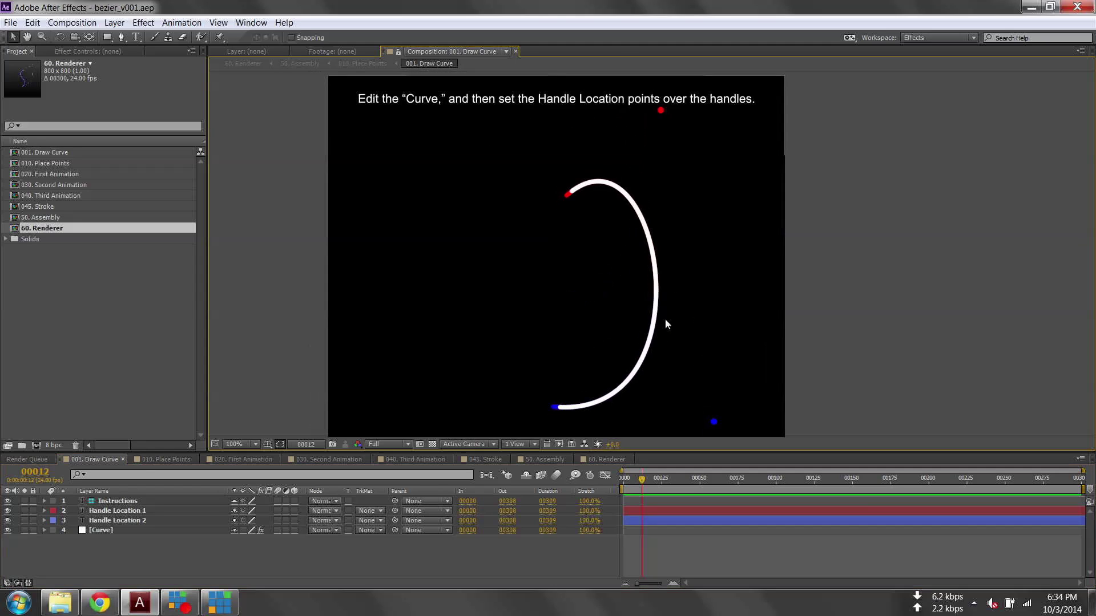
click(137, 530)
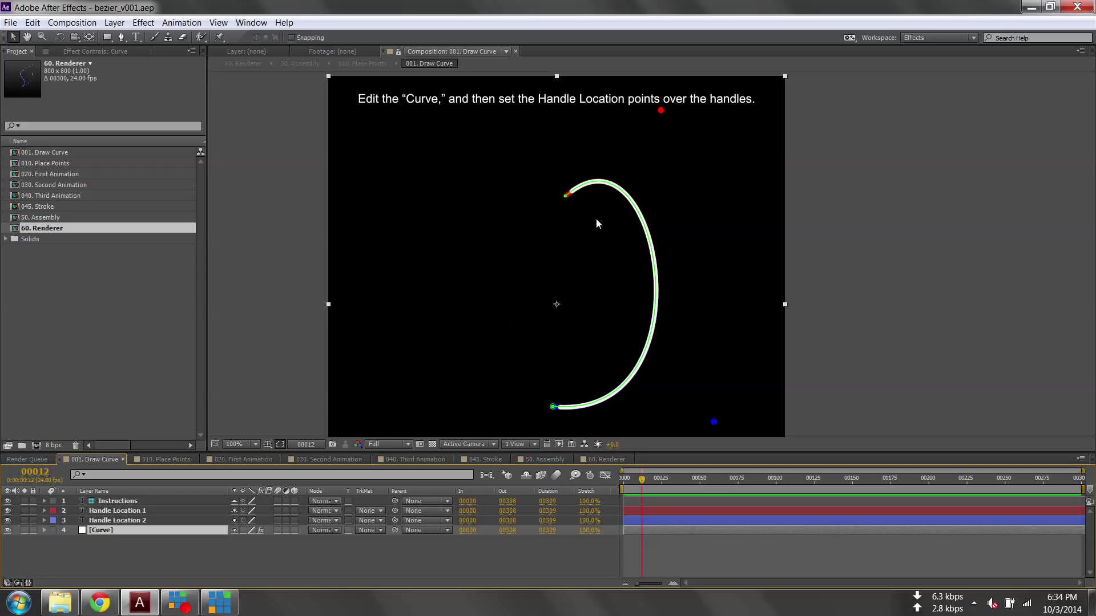
click(567, 197)
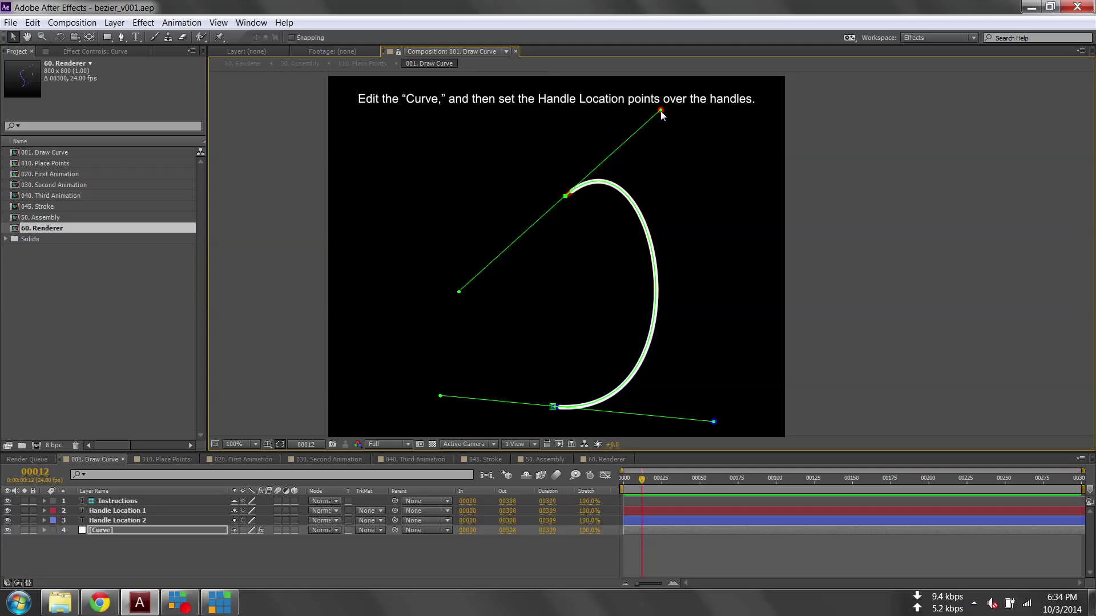
drag(661, 114, 402, 258)
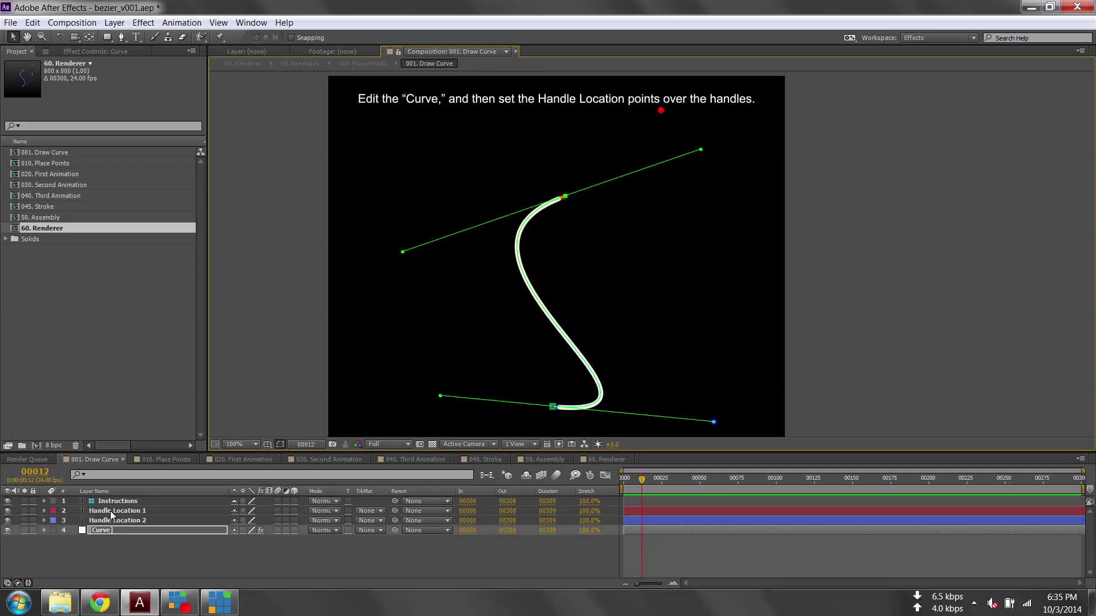
Step: Move the red Handle Location 1 point over the end of the curve's upper handle
click(660, 113)
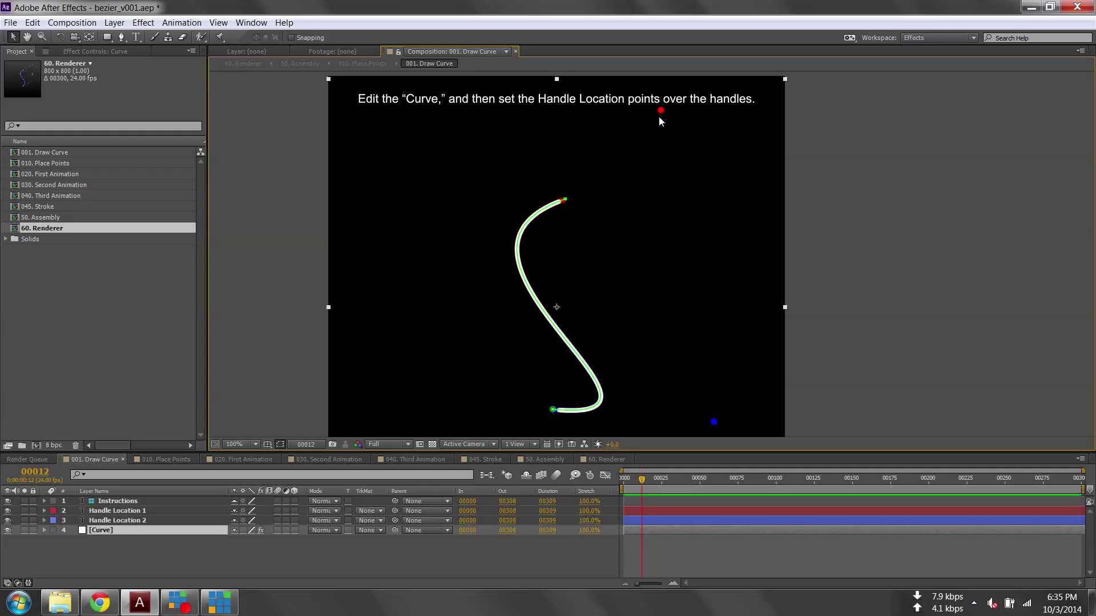
click(118, 511)
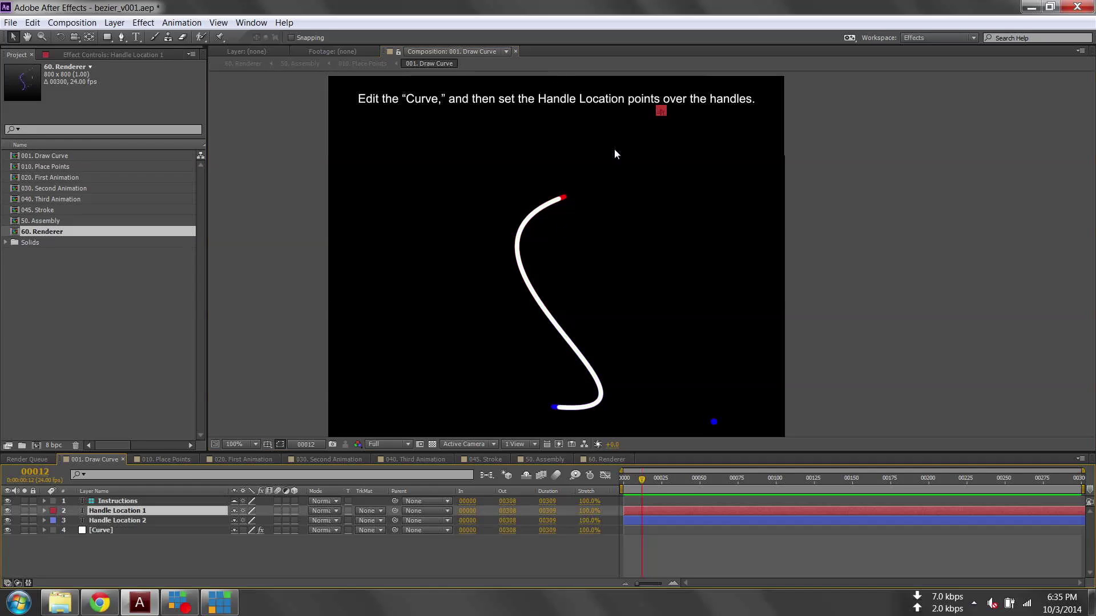
drag(662, 109, 398, 259)
Step: Raise the handle of the curve's lower end point and move the blue Handle Location 2 point over it
click(135, 534)
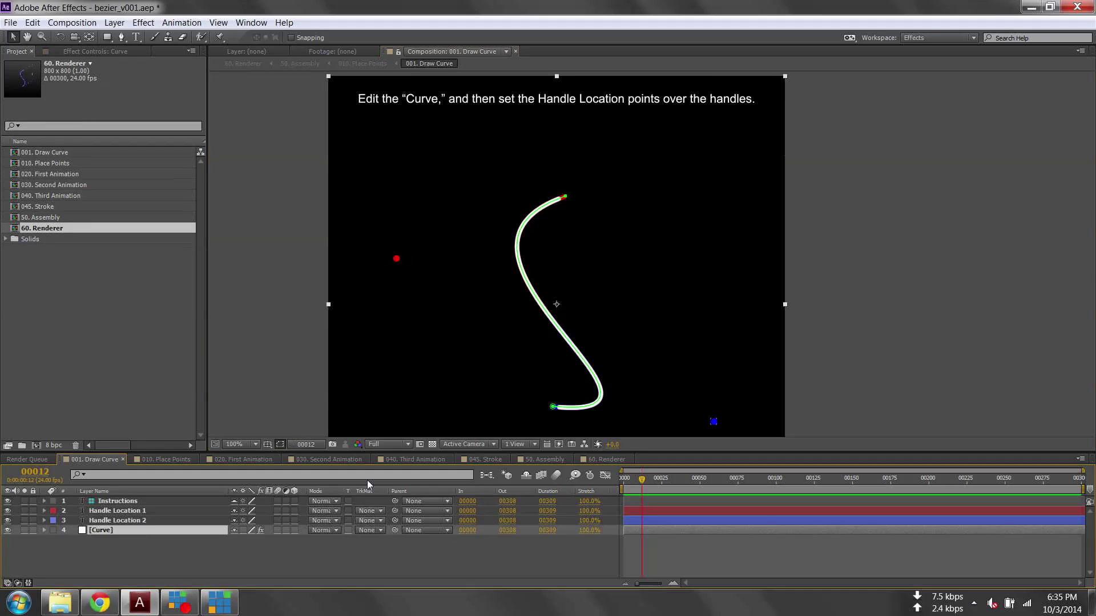
click(553, 408)
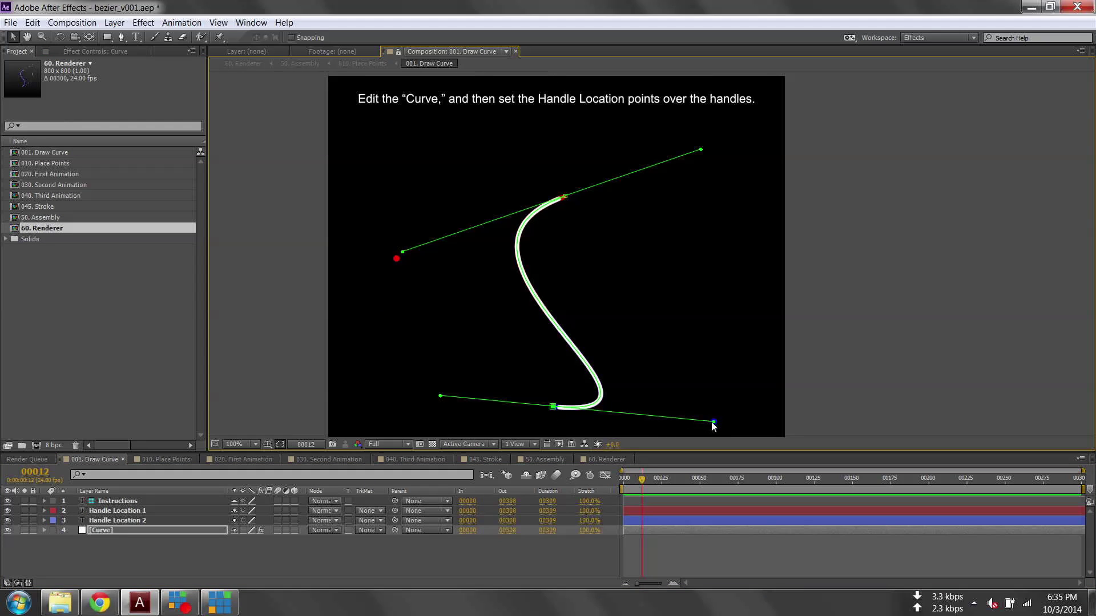
drag(713, 423, 720, 346)
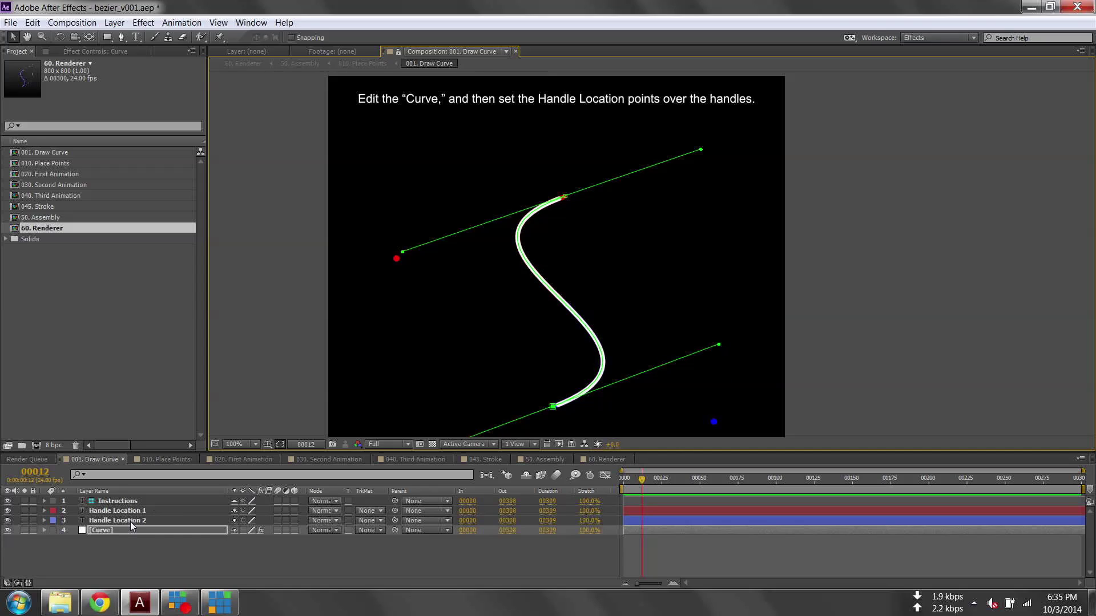
click(100, 521)
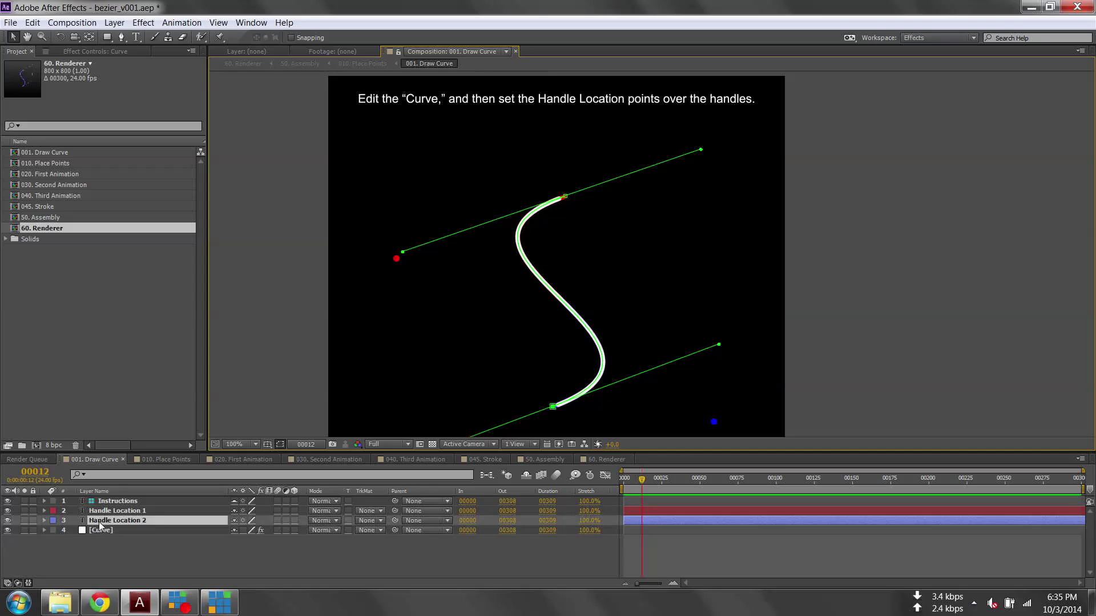
drag(713, 423, 724, 350)
Step: Align the curve's upper path handle precisely with the centre of the red Handle Location 1 dot
click(115, 541)
click(510, 245)
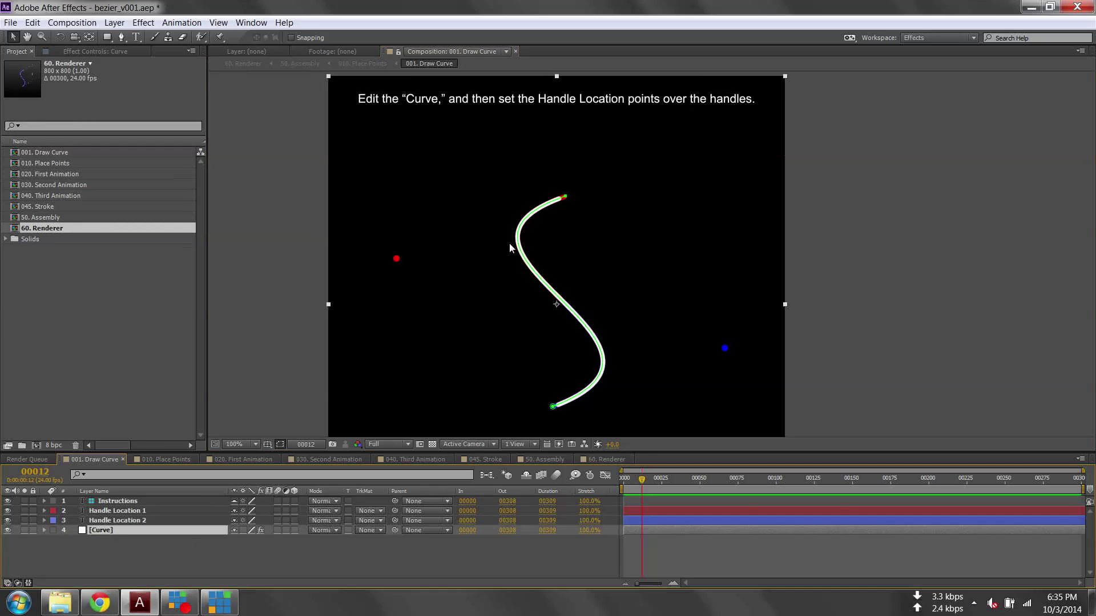
click(566, 195)
scroll(400, 246, up, 1)
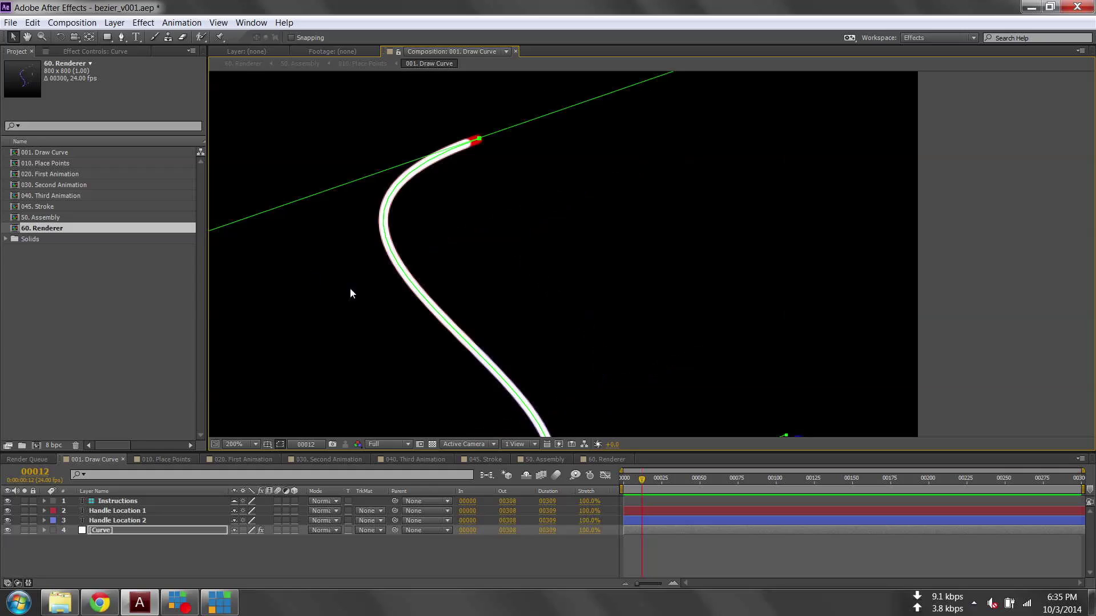
drag(350, 288, 603, 287)
key(v)
drag(530, 255, 519, 268)
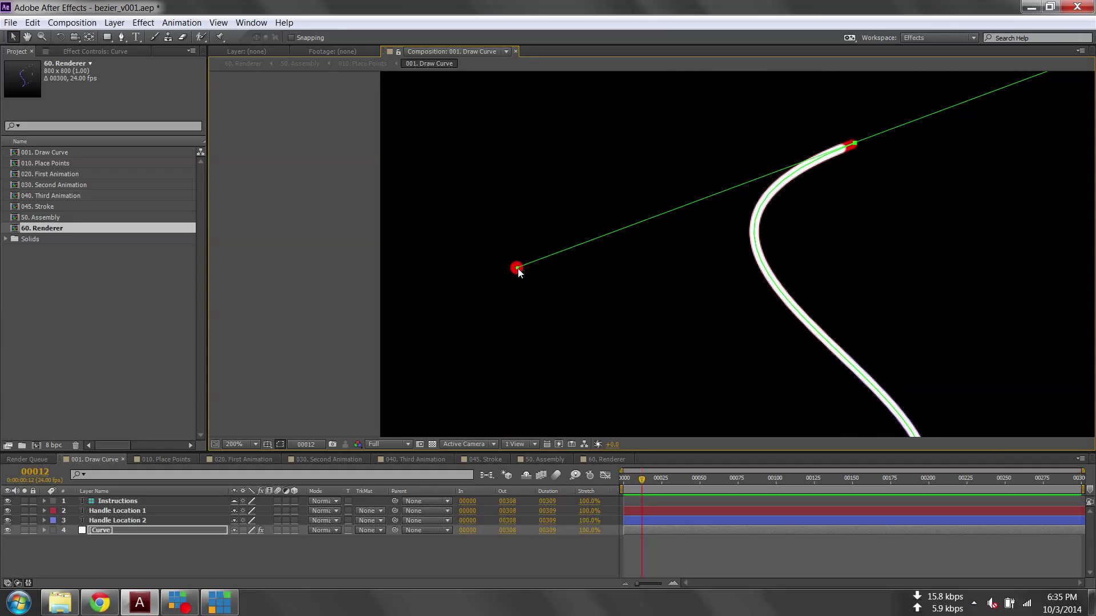
Step: Align the curve's lower path handle precisely with the centre of the blue Handle Location 2 dot and deselect the layer
key(h)
drag(971, 395, 504, 170)
key(v)
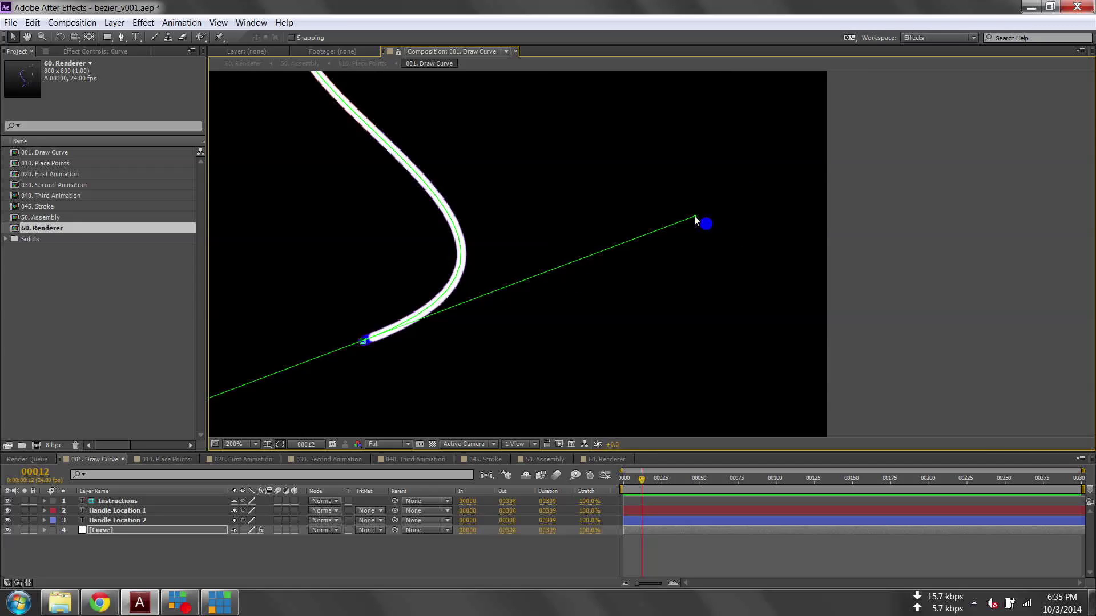
drag(695, 218, 708, 224)
key(period)
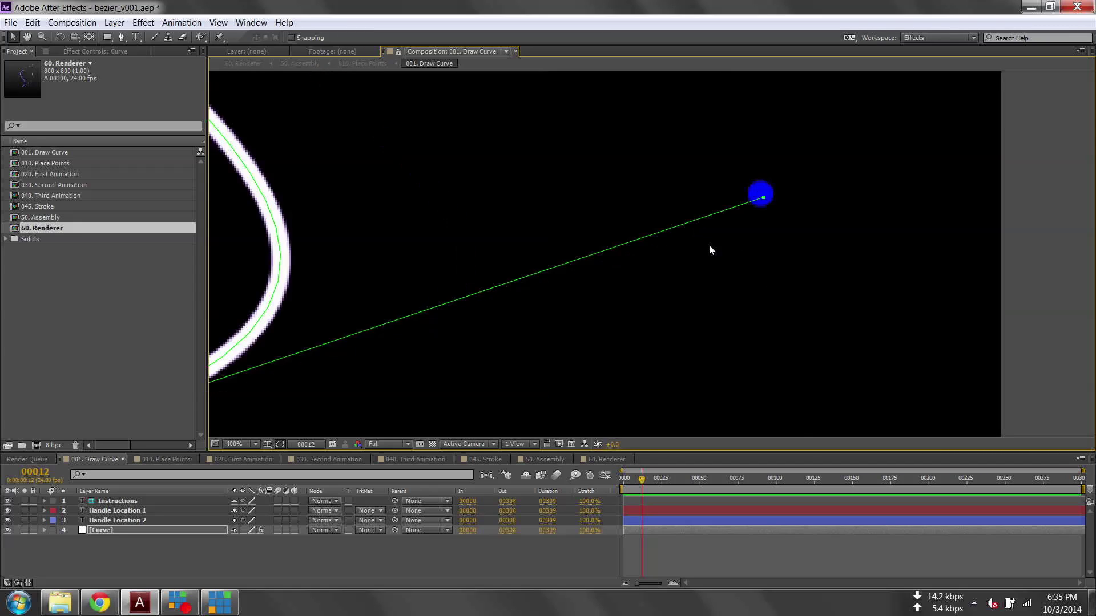
key(period)
key(h)
key(v)
drag(838, 178, 604, 263)
key(slash)
key(h)
drag(531, 162, 607, 227)
key(v)
click(325, 558)
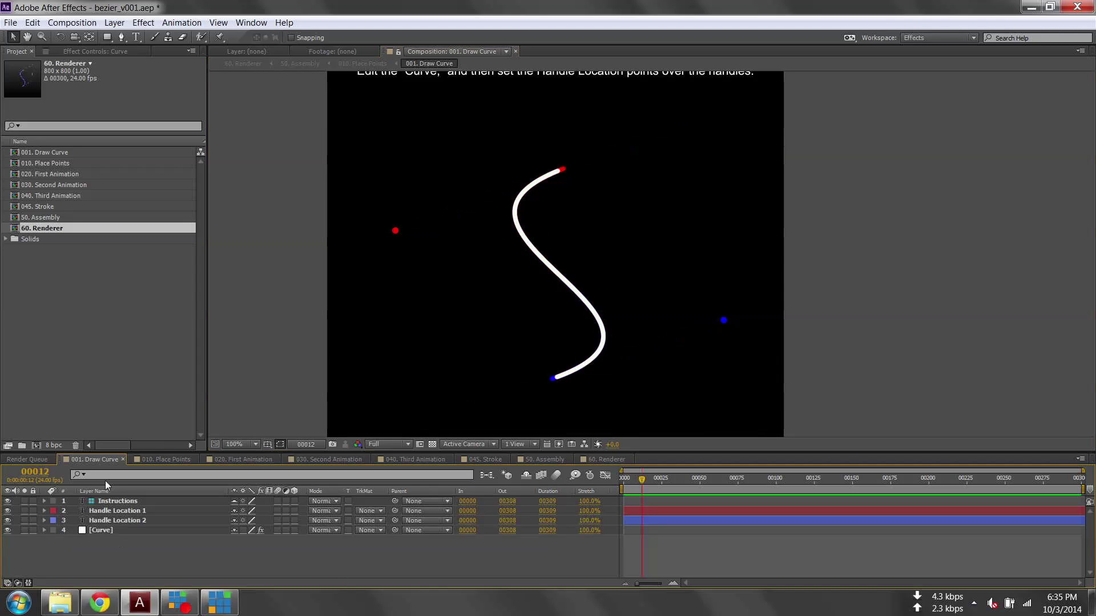
Step: In the 010. Place Points composition, move the Point 1 Handle cross onto the floating red dot
click(150, 460)
click(150, 532)
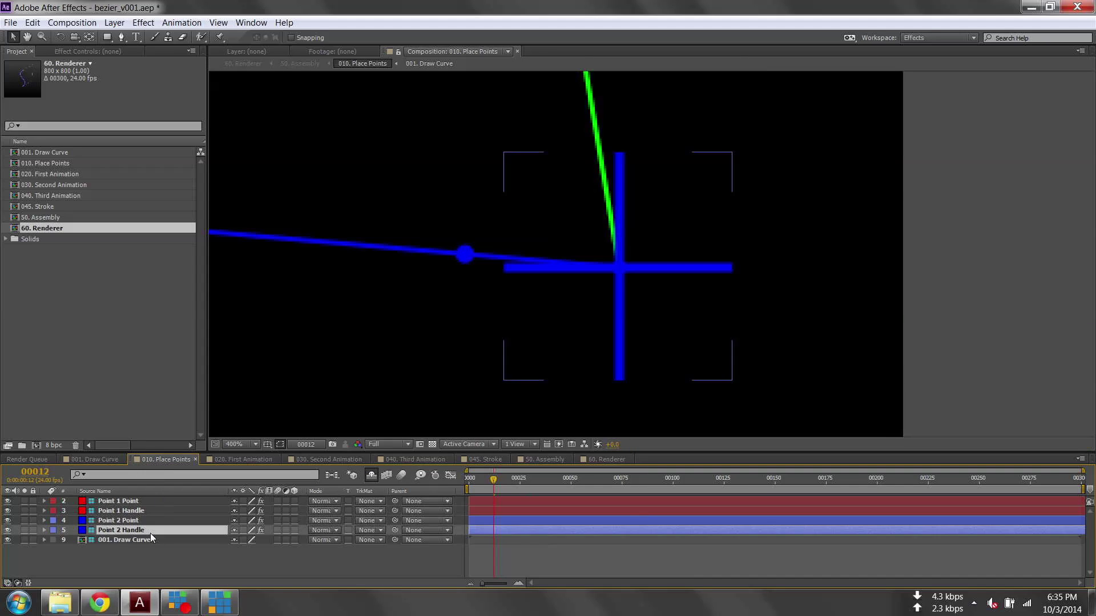
scroll(542, 305, down, 6)
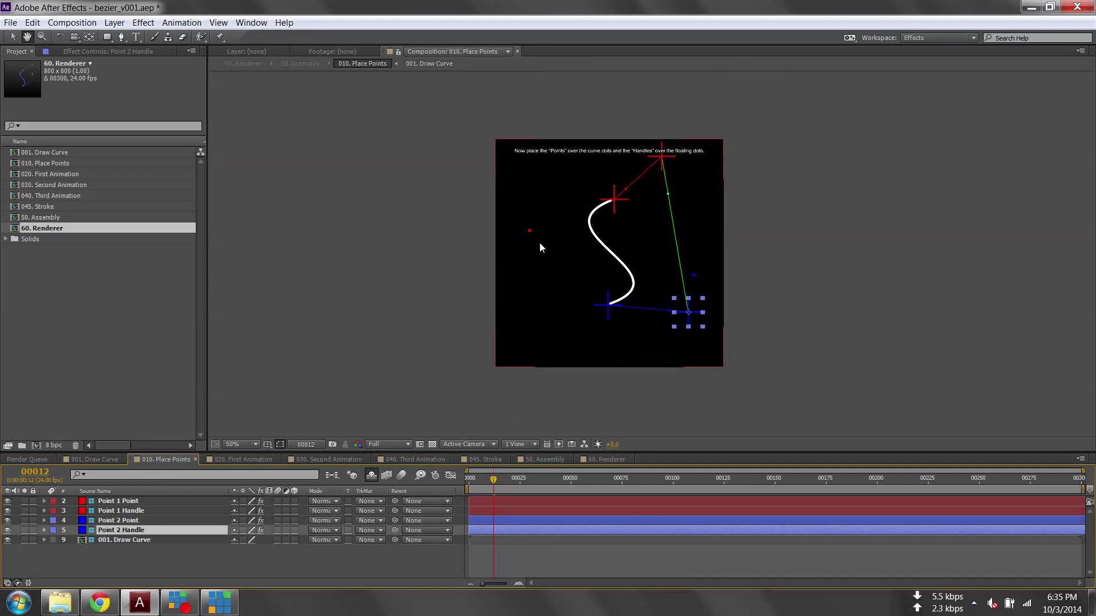
scroll(665, 290, up, 2)
drag(680, 105, 837, 197)
scroll(419, 329, up, 2)
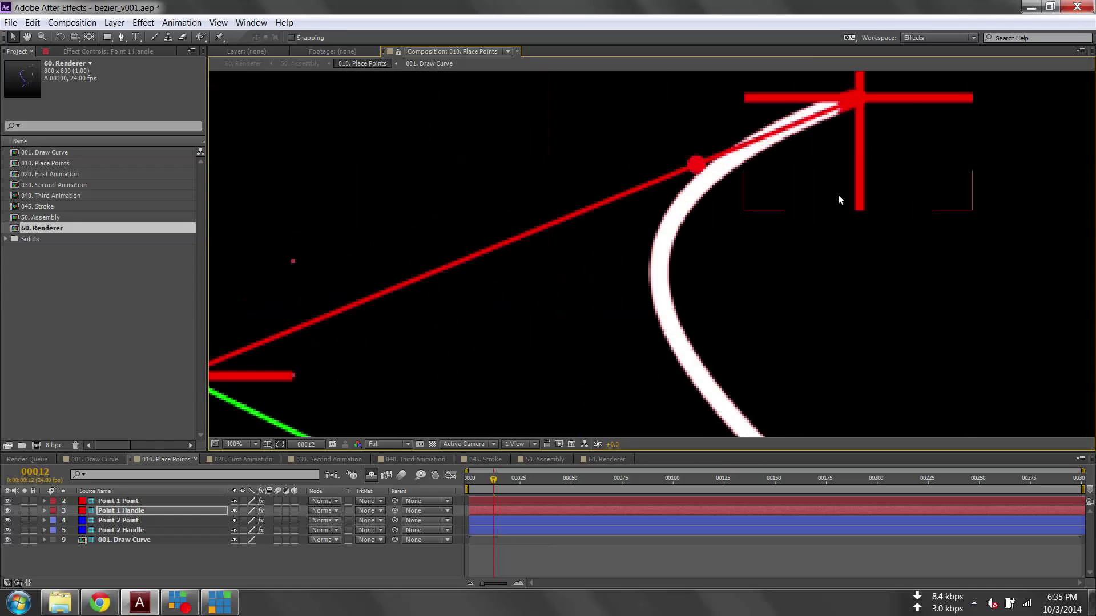
drag(354, 316, 787, 191)
drag(595, 293, 595, 263)
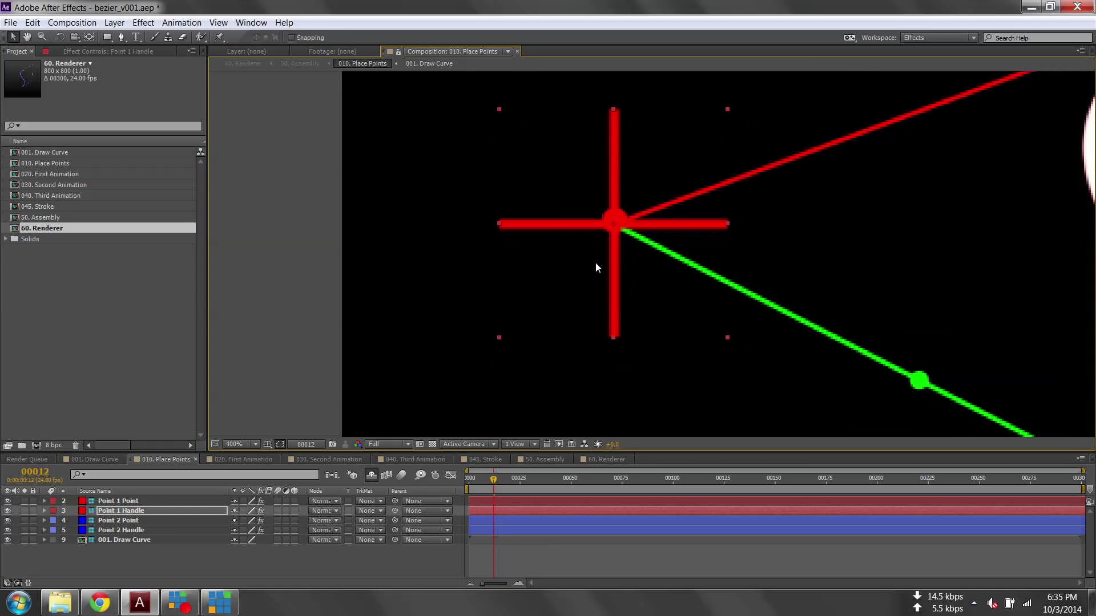
Step: Move the Point 2 Handle cross onto the floating blue dot and deselect it
scroll(604, 264, down, 1)
drag(934, 378, 538, 204)
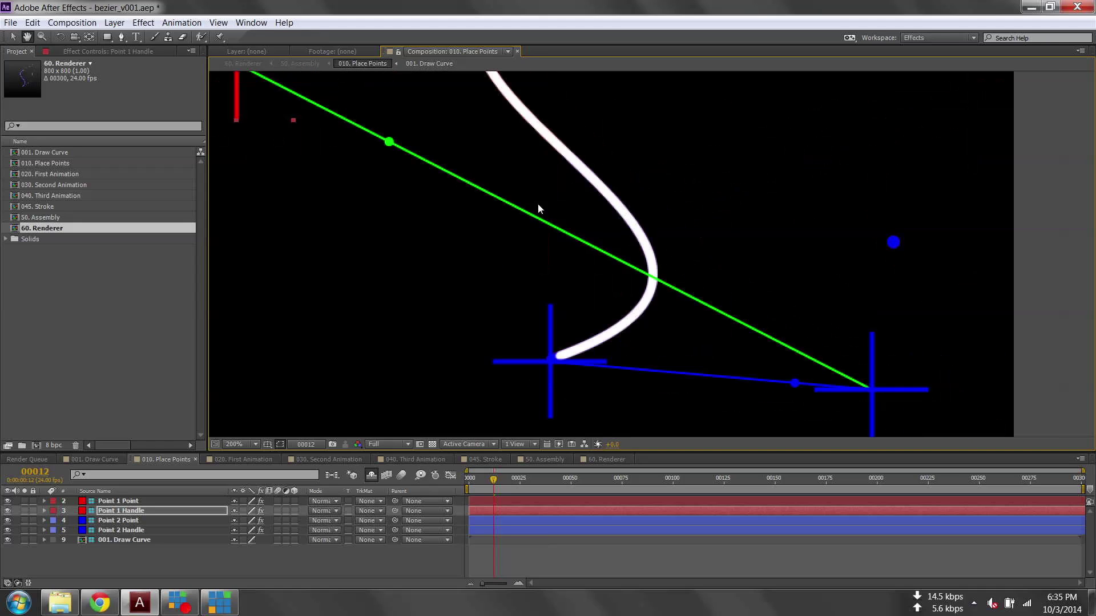
click(875, 337)
drag(883, 395, 650, 303)
scroll(650, 303, up, 1)
drag(565, 334, 572, 317)
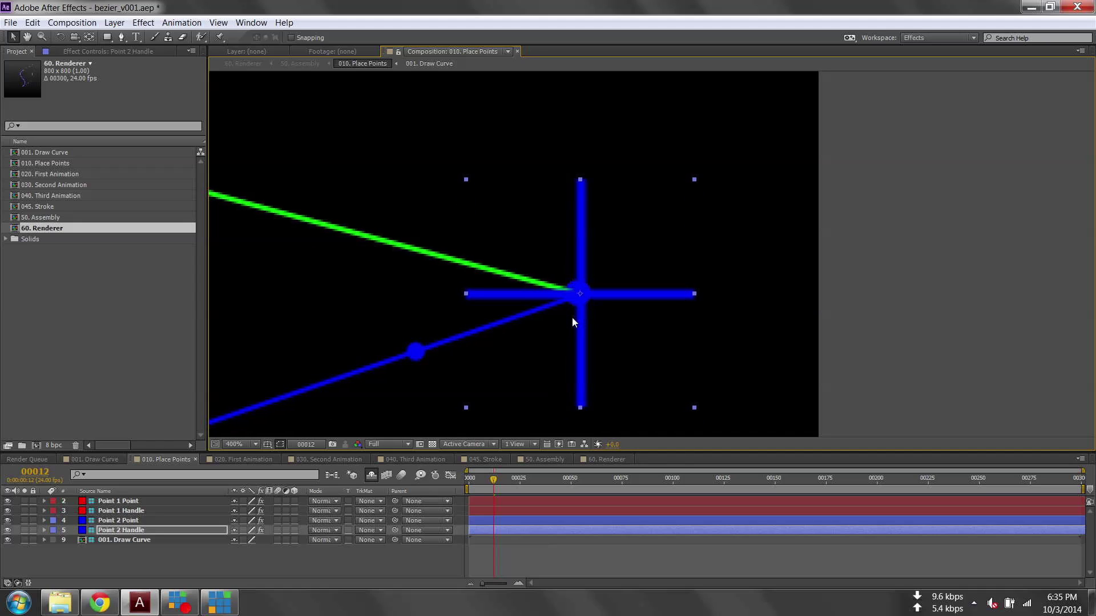
scroll(572, 316, down, 4)
drag(506, 203, 594, 246)
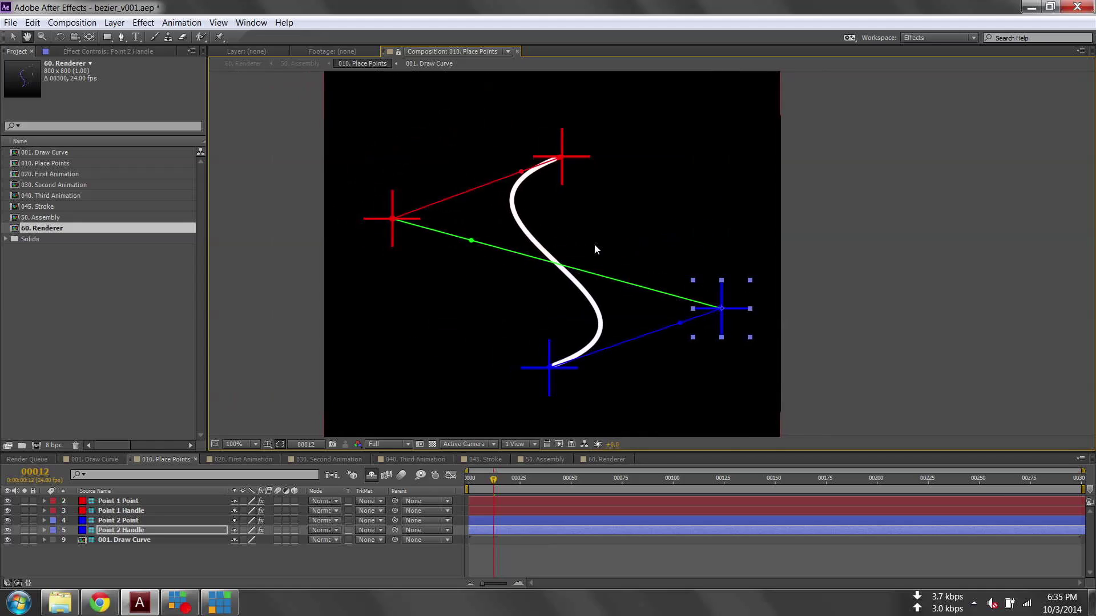
click(311, 572)
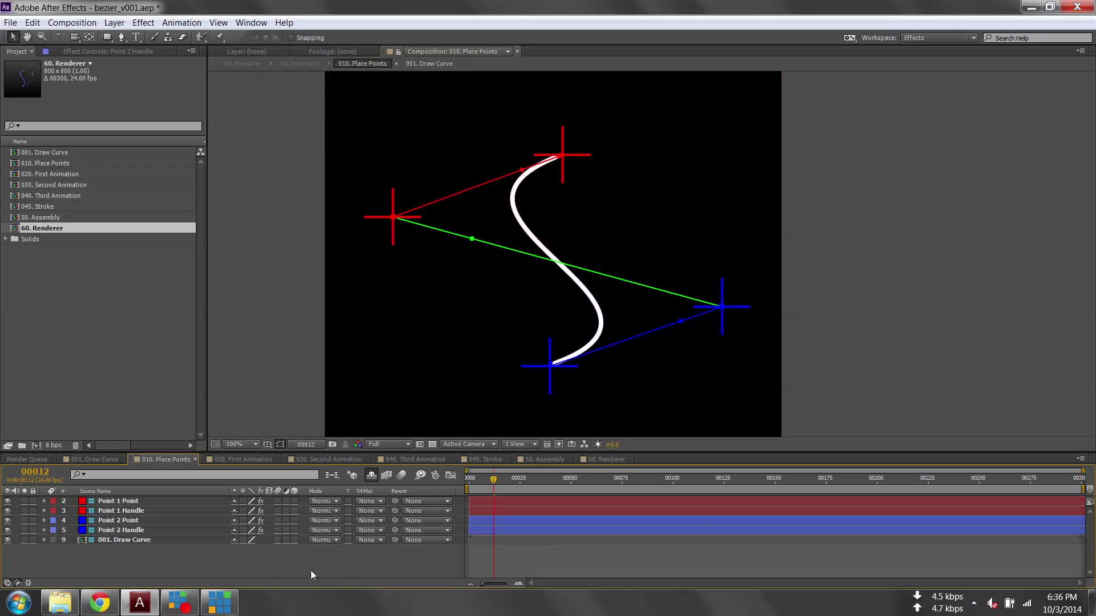
Step: In 60. Renderer, reveal the hidden Reflection layer and move it together with the Schematic layer to position about 419, 394
click(611, 460)
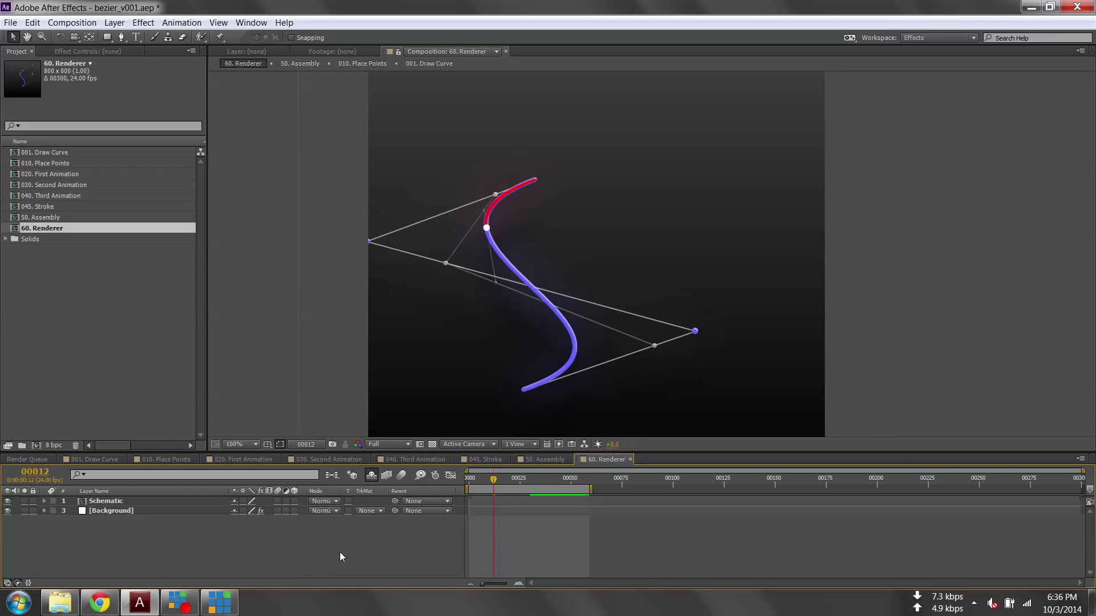
click(135, 502)
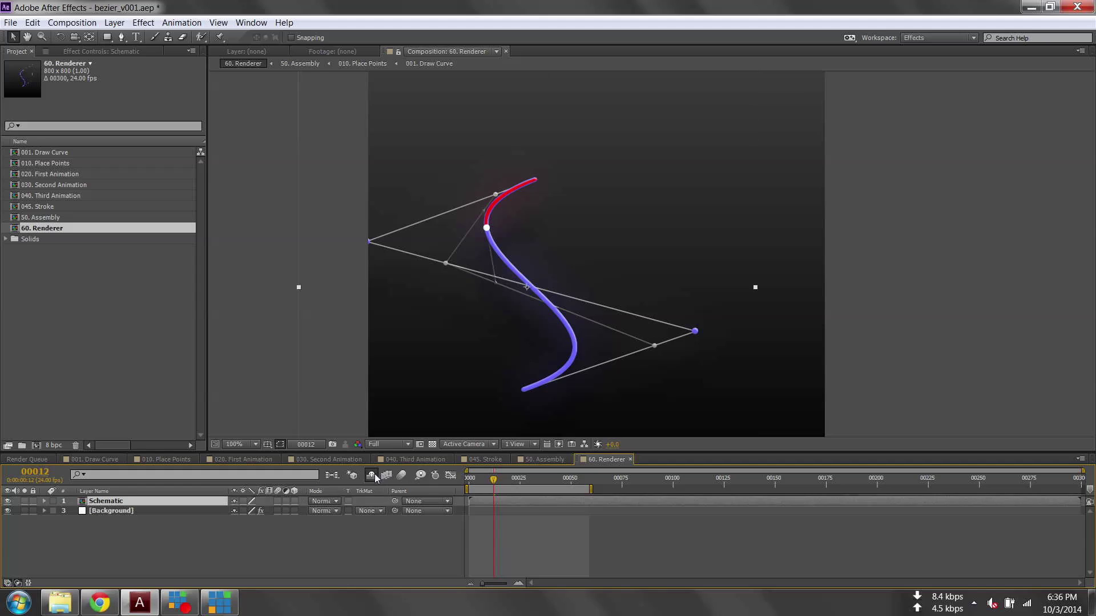
click(373, 476)
shift+click(116, 510)
key(p)
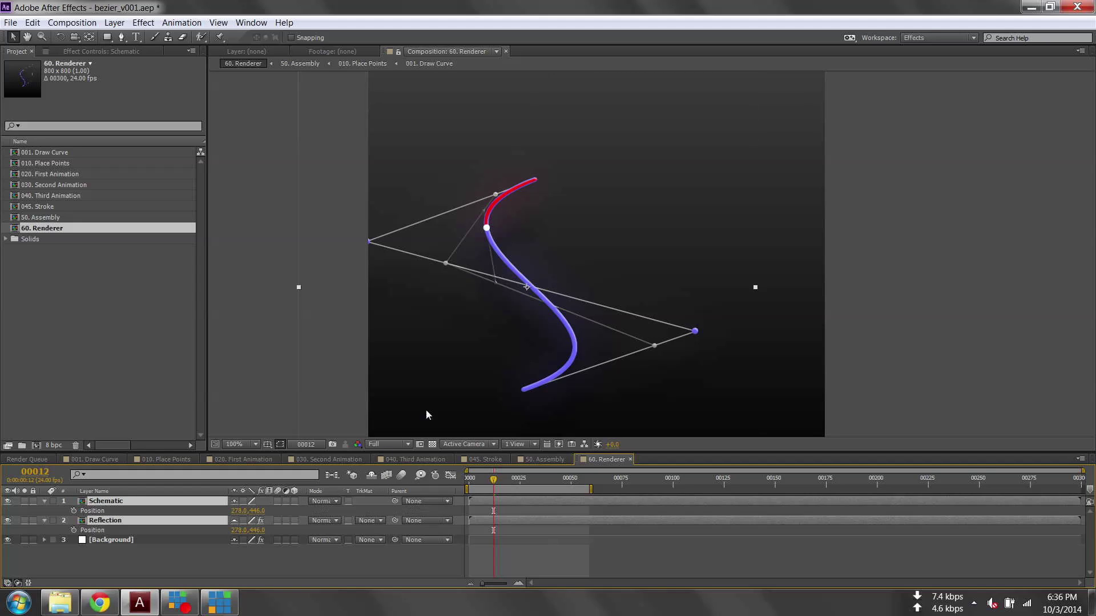
drag(474, 351, 550, 320)
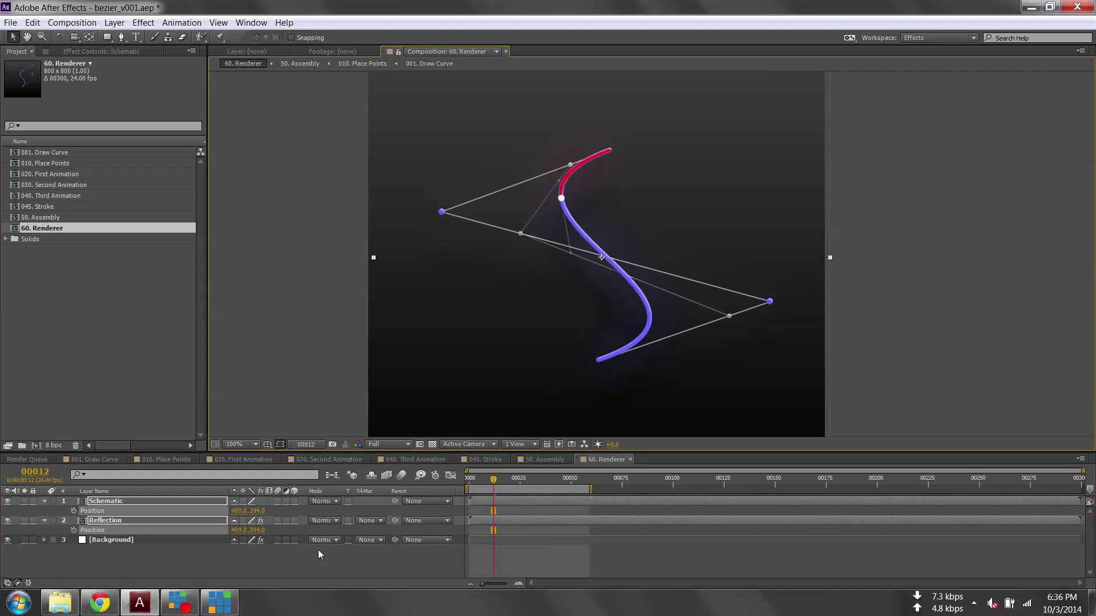
Step: Preview the recentred curve animation in 60. Renderer with the layers deselected, and scrub to frame 15
click(306, 570)
key(KP_0)
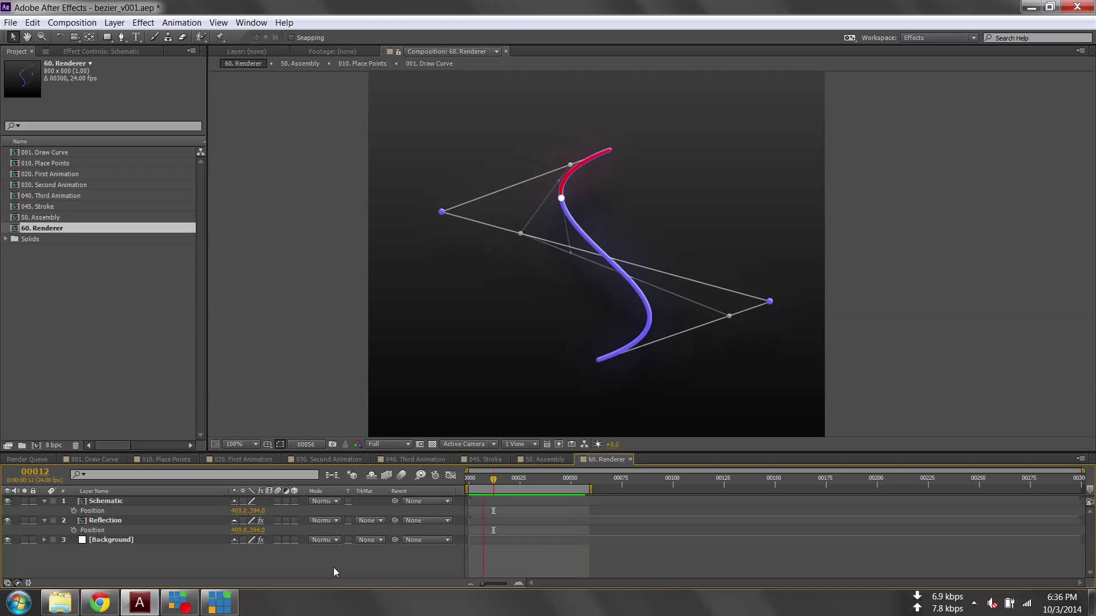
drag(465, 484, 499, 463)
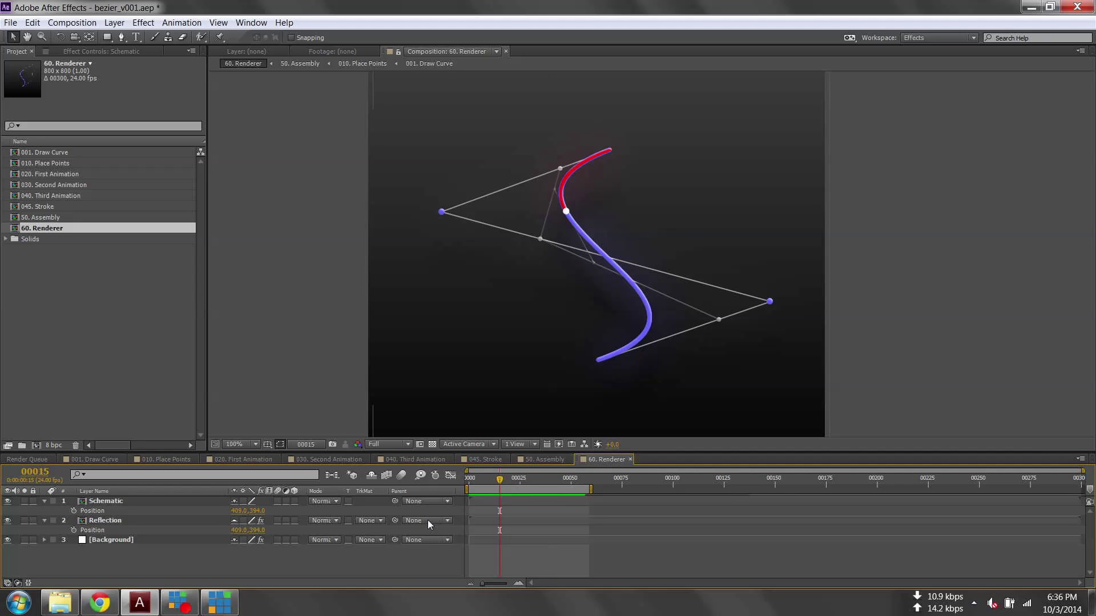
Step: Save the current bezier_v001.aep project and open the recent project bezier_v002.aep
click(11, 23)
key(ctrl+s)
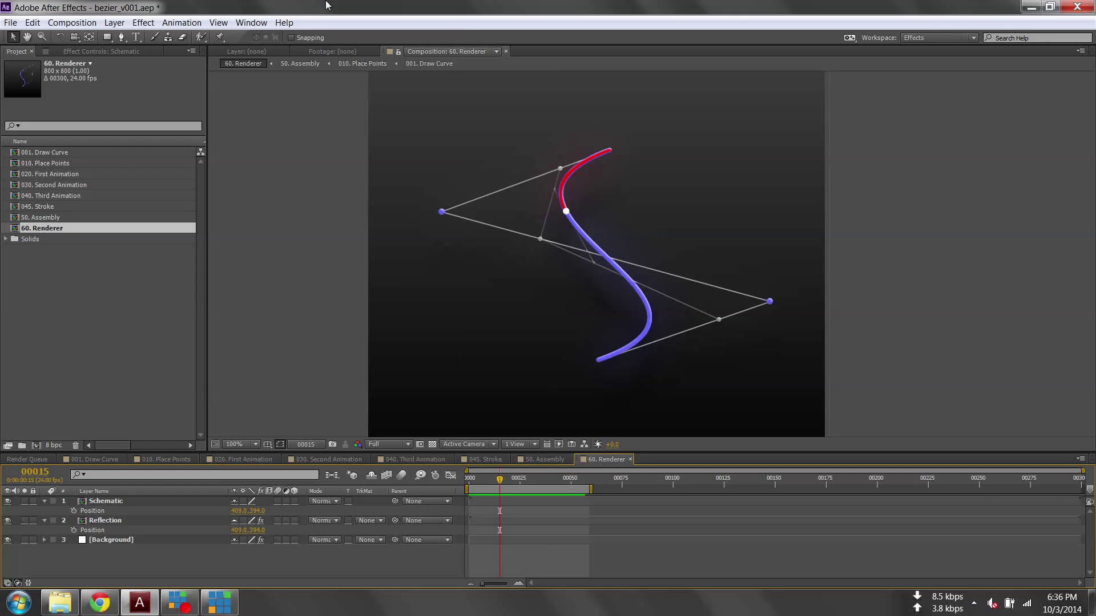
click(11, 23)
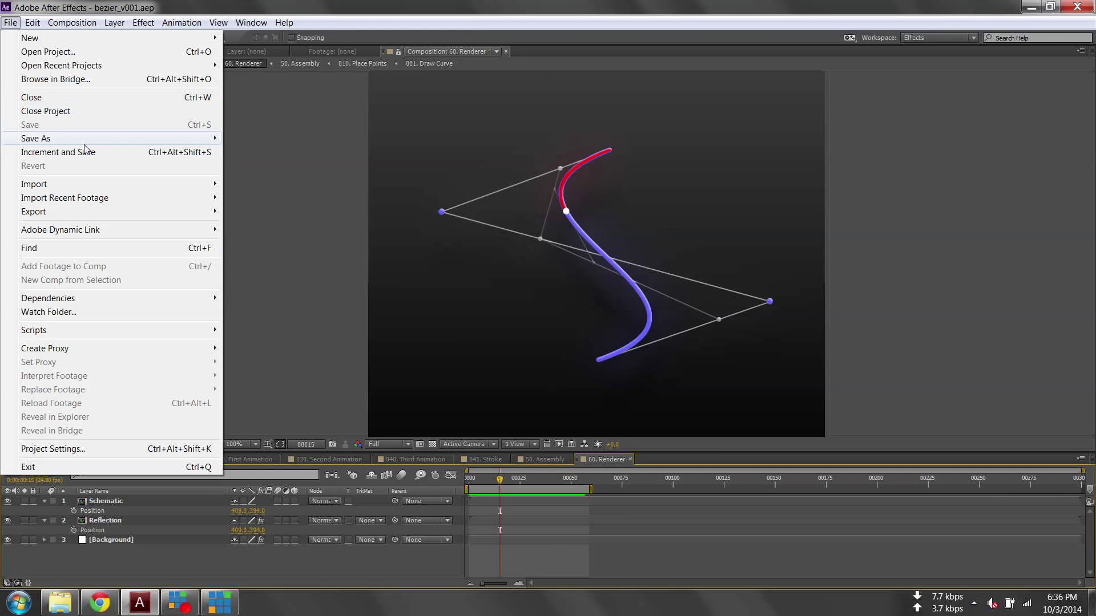
mouse_move(124, 67)
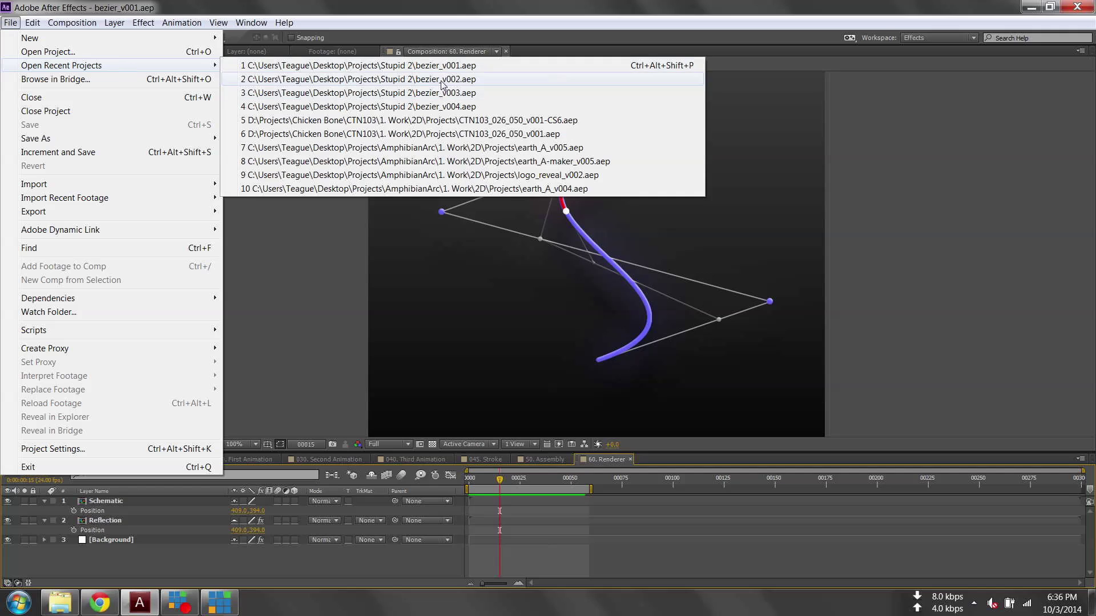
click(381, 79)
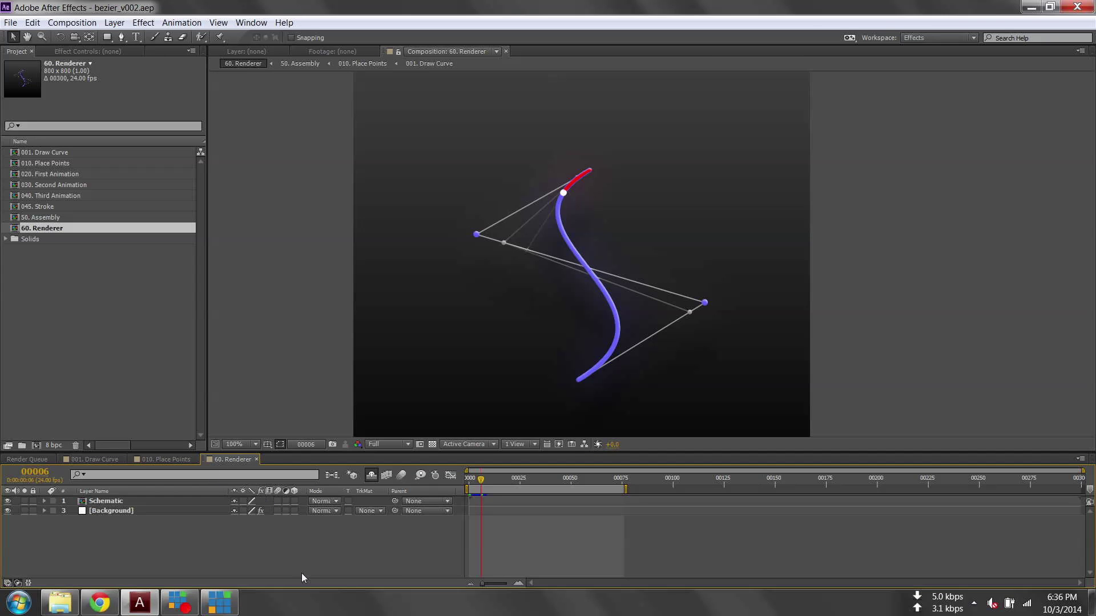
Step: Preview the S-curve animation of bezier_v002.aep and open the recent project bezier_v003.aep
key(KP_0)
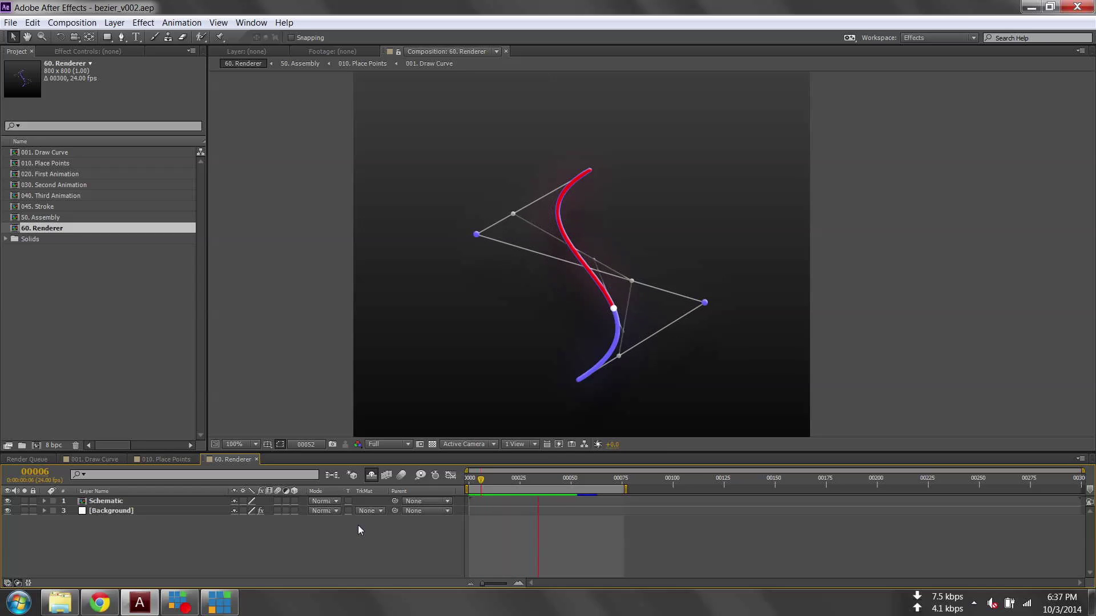
key(space)
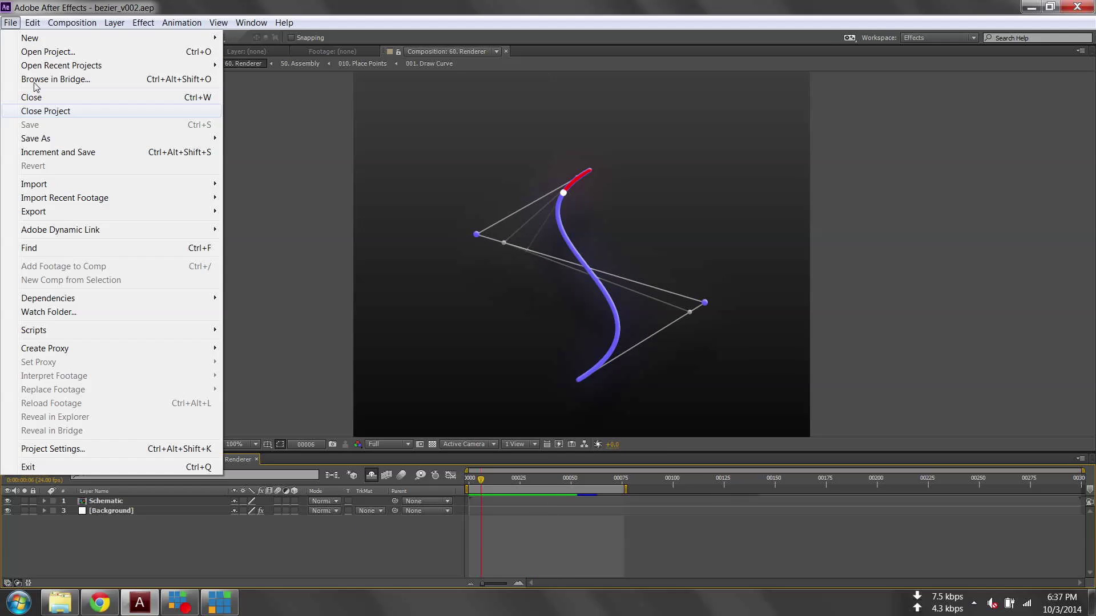
mouse_move(72, 65)
click(479, 91)
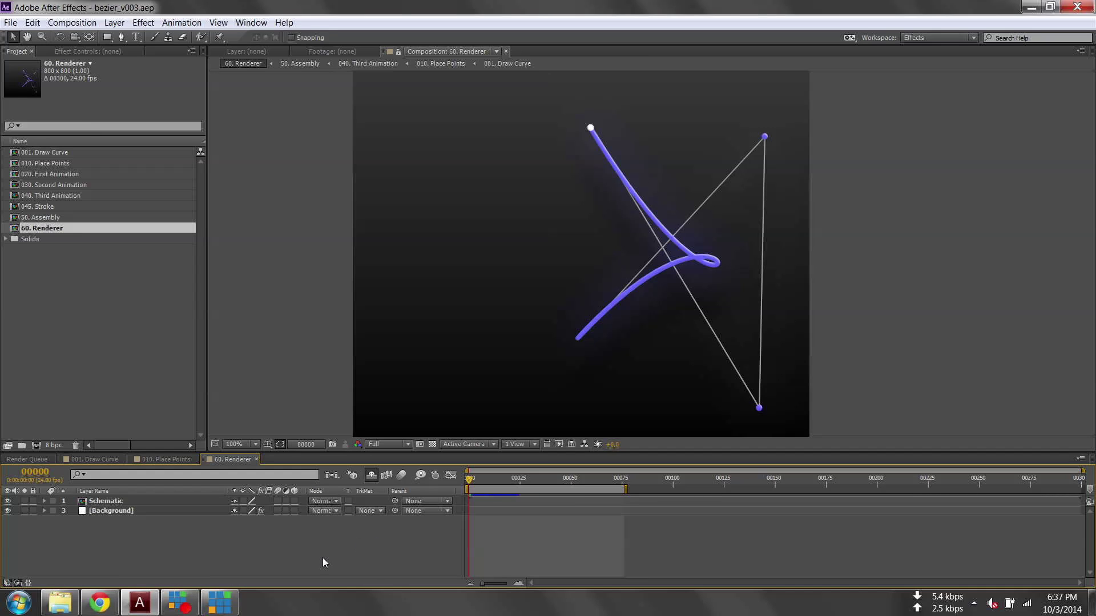
Step: Preview the looping curve animation of bezier_v003.aep, examining the small loop at 200% magnification
key(space)
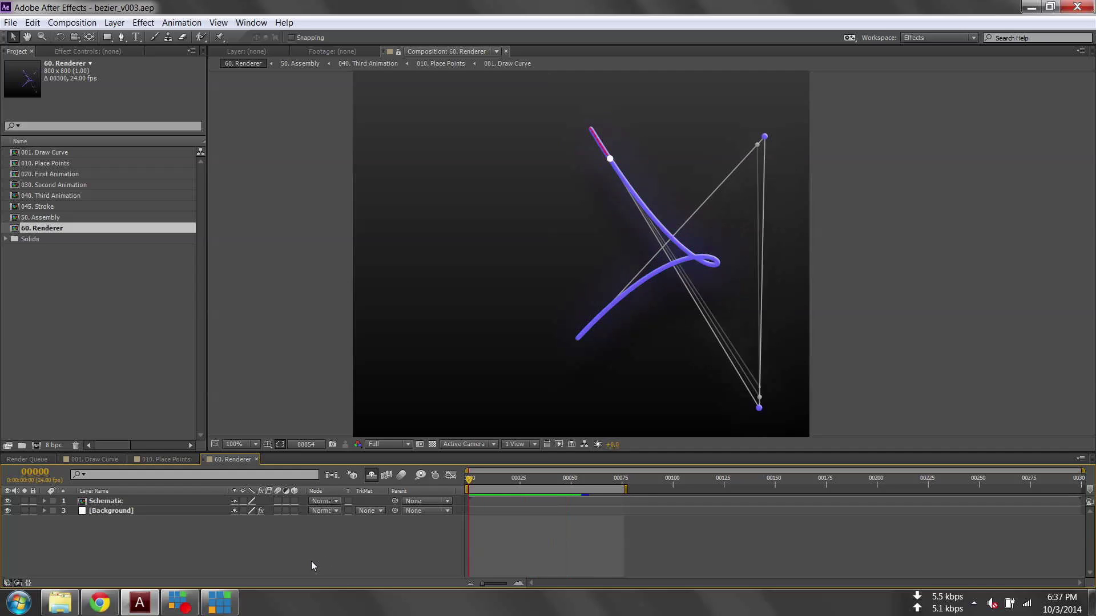
scroll(688, 265, up, 1)
drag(769, 228, 662, 268)
key(KP_0)
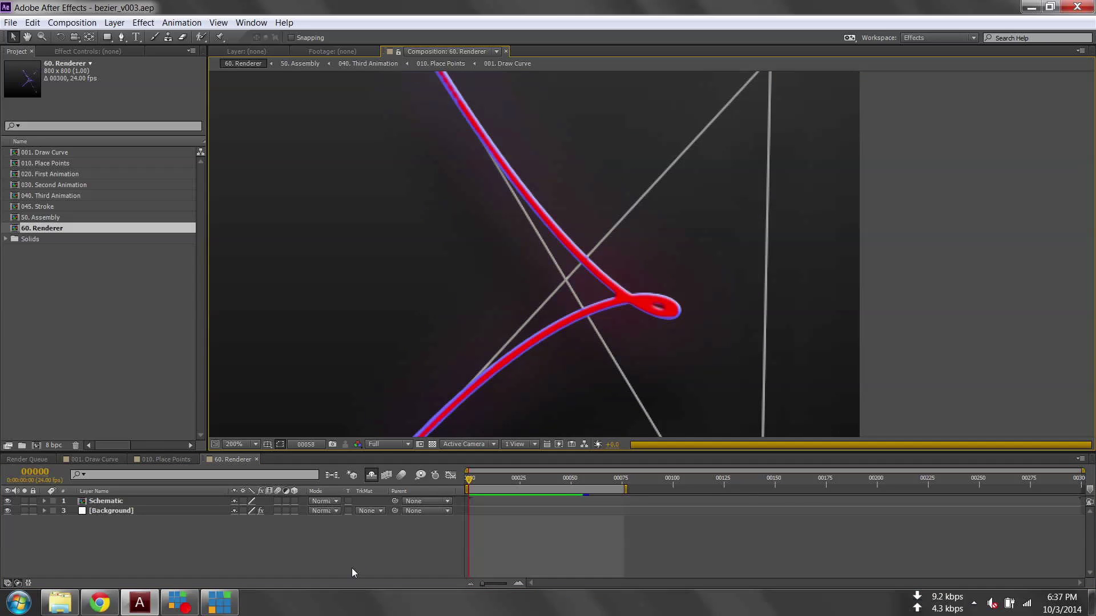
key(KP_0)
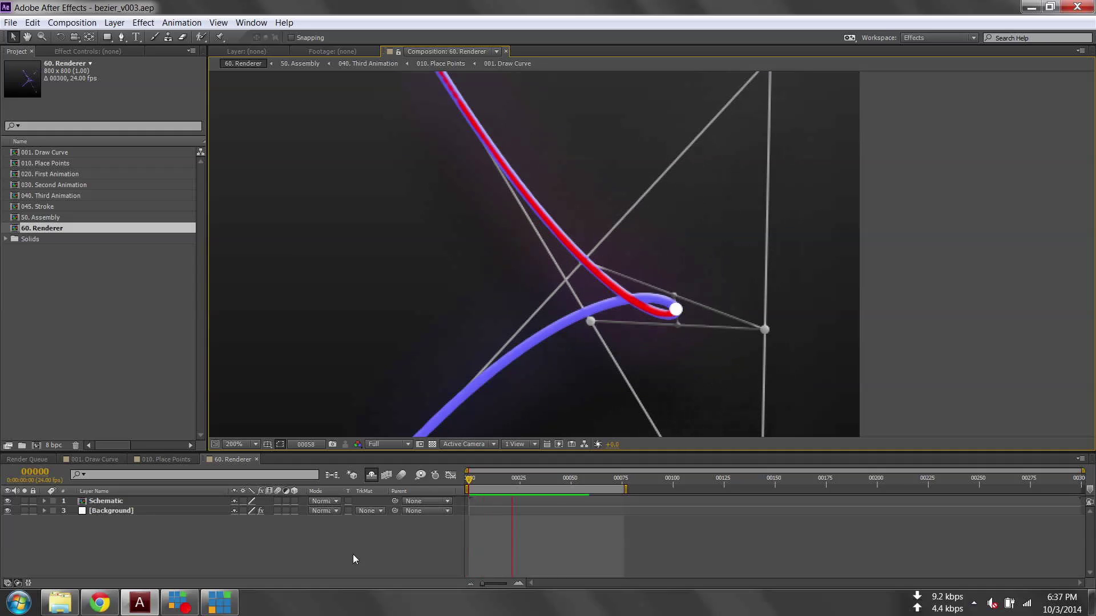
key(space)
scroll(496, 364, down, 1)
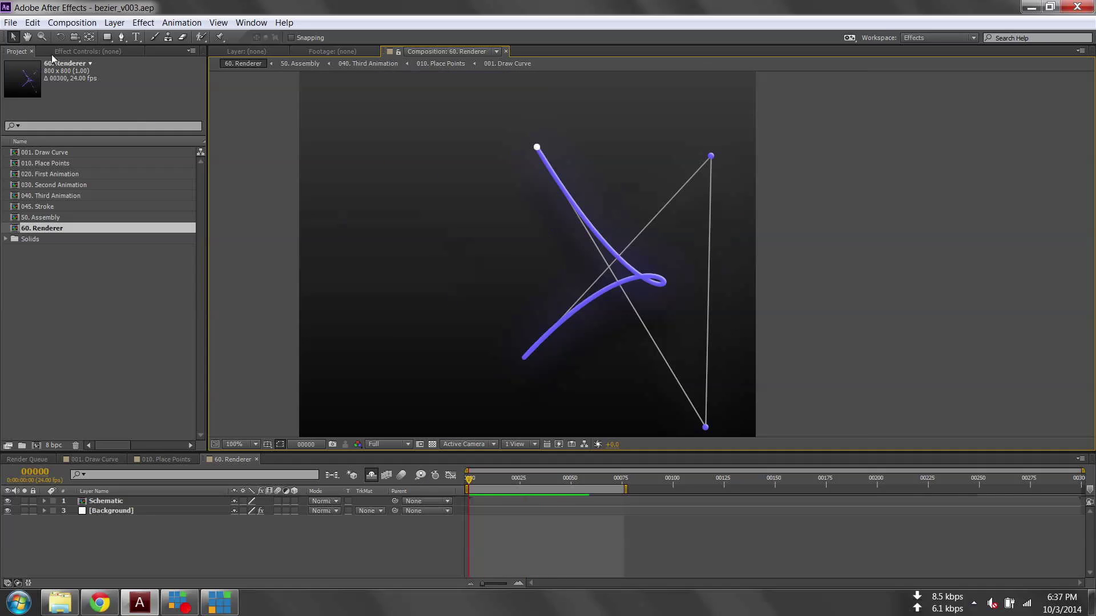
Step: Open the recent project bezier_v004.aep and preview the animation in its 60. Renderer composition
click(11, 23)
mouse_move(211, 66)
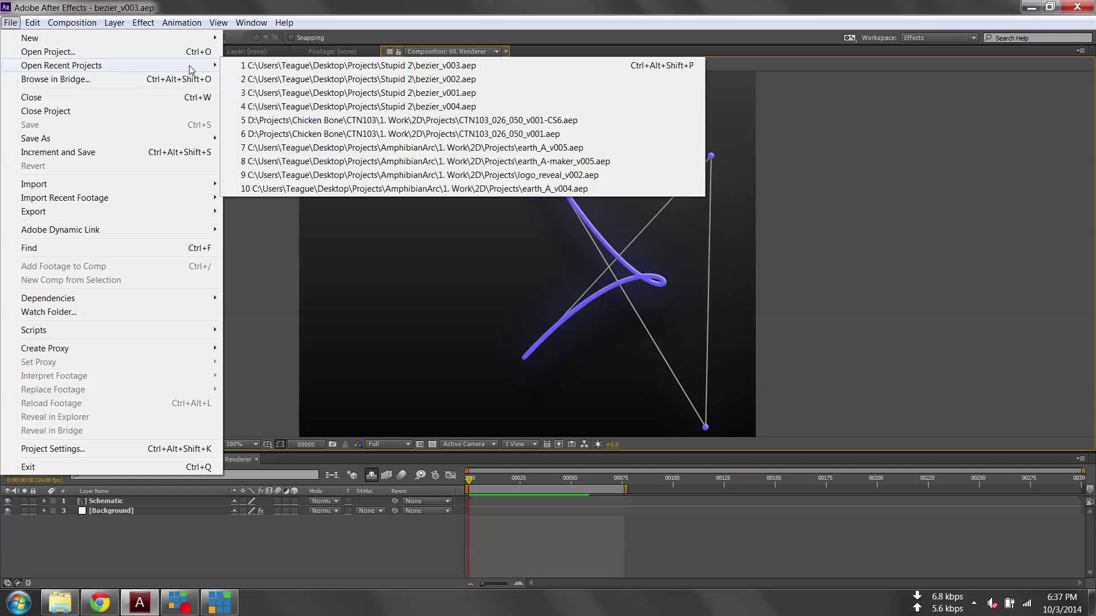
click(426, 106)
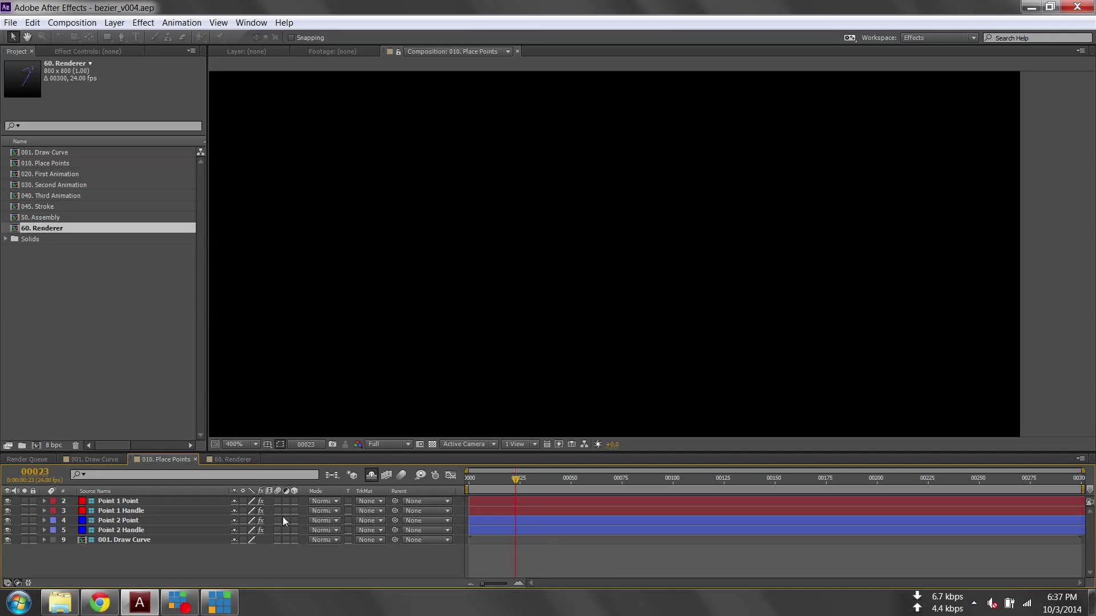
click(234, 459)
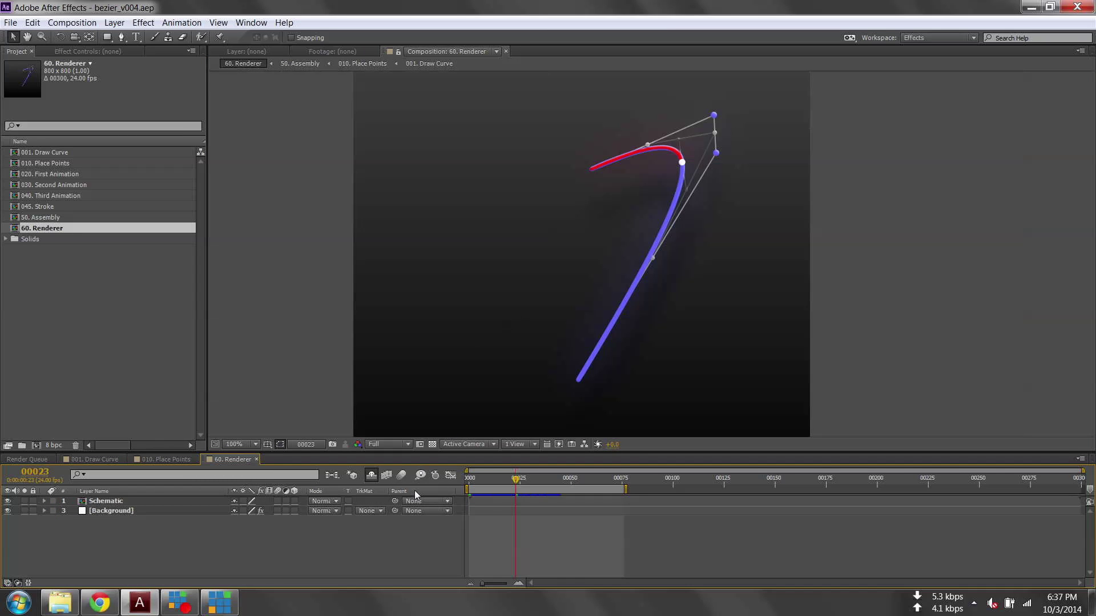
key(KP_0)
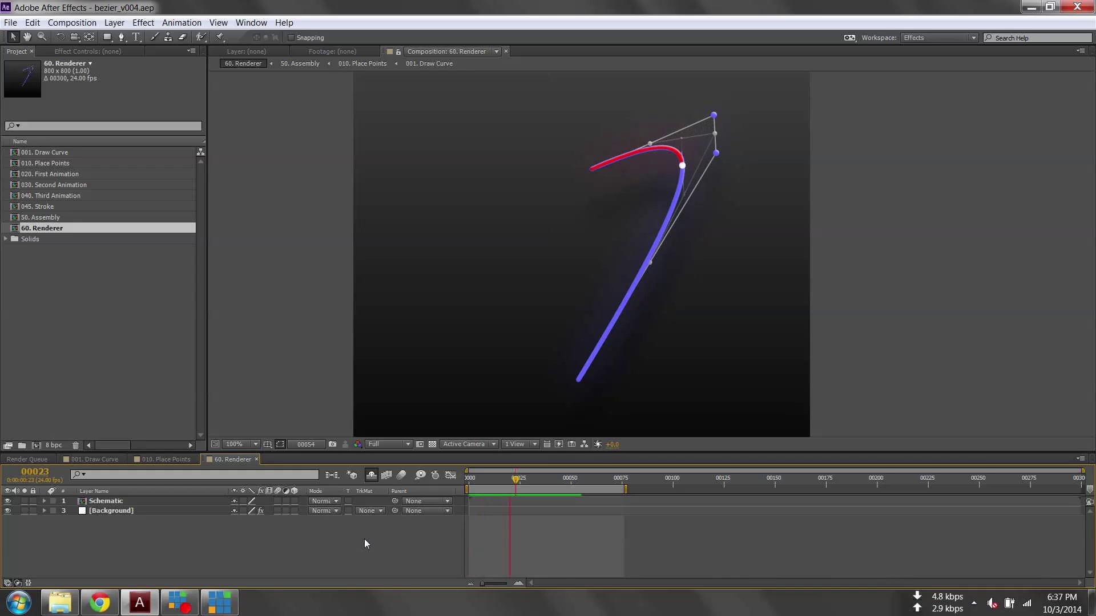
Step: Look at the Reddit comments on the Bezier curve video in Chrome, and scrub the 60. Renderer animation back in After Effects
click(98, 610)
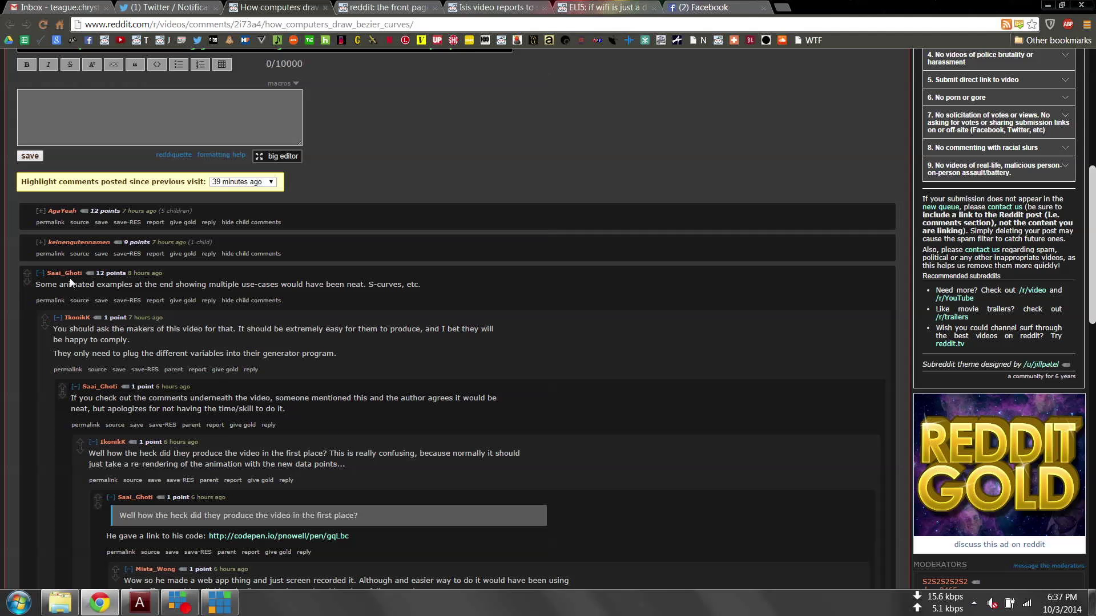
click(220, 603)
click(140, 603)
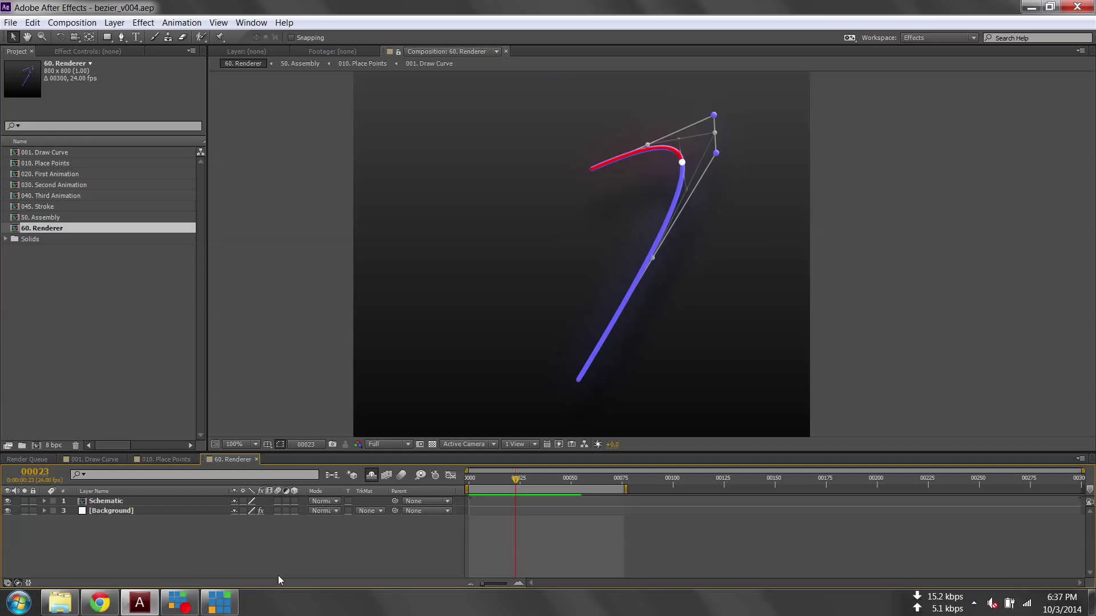
mouse_move(487, 480)
mouse_down()
mouse_move(517, 485)
mouse_move(472, 486)
mouse_up()
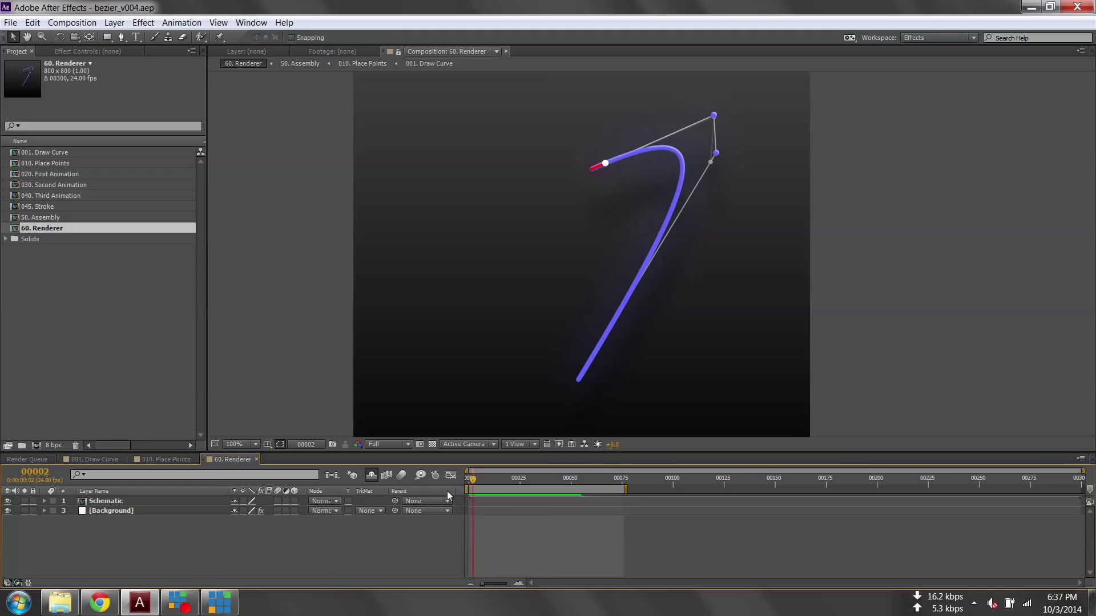
drag(499, 478, 515, 479)
Step: In 001. Draw Curve, select the Curve path's upper endpoint and pull its free handle down and outward to bend the curve into an S shape
click(94, 460)
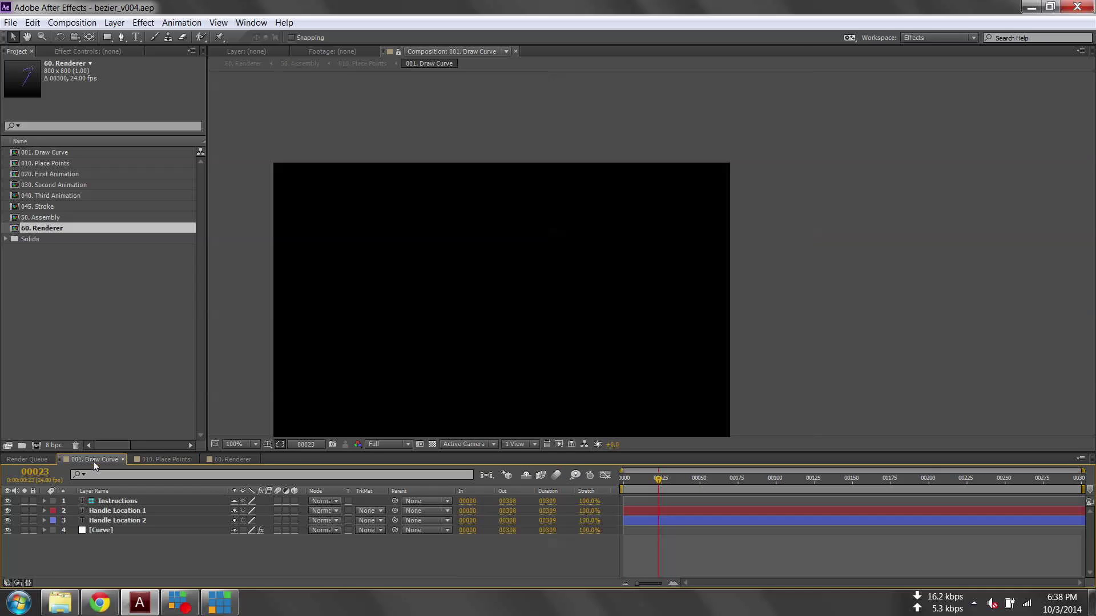
drag(544, 338, 632, 259)
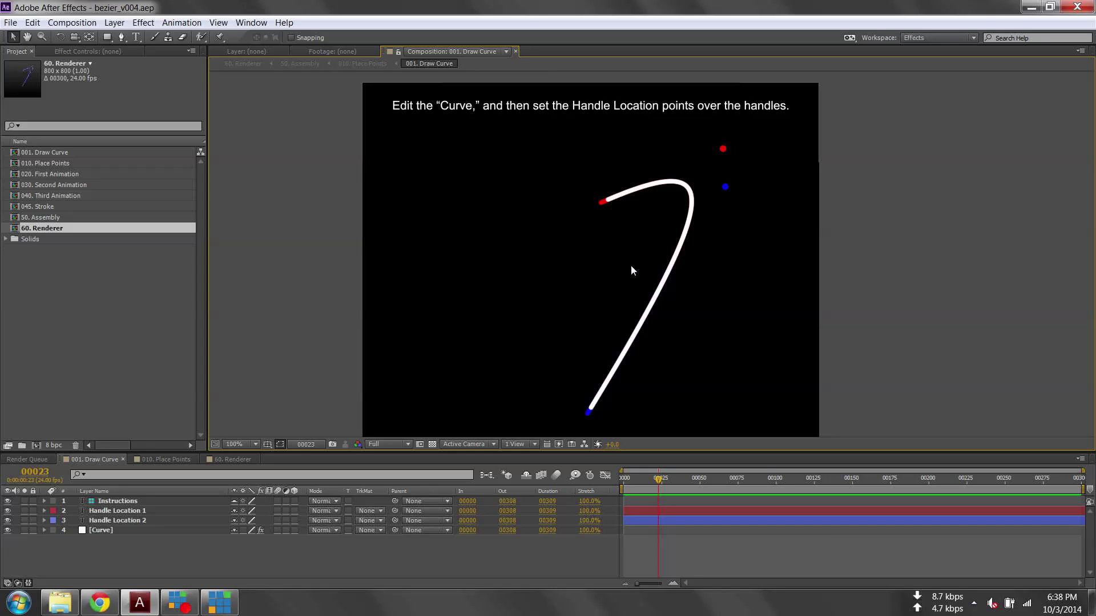
click(142, 512)
click(151, 532)
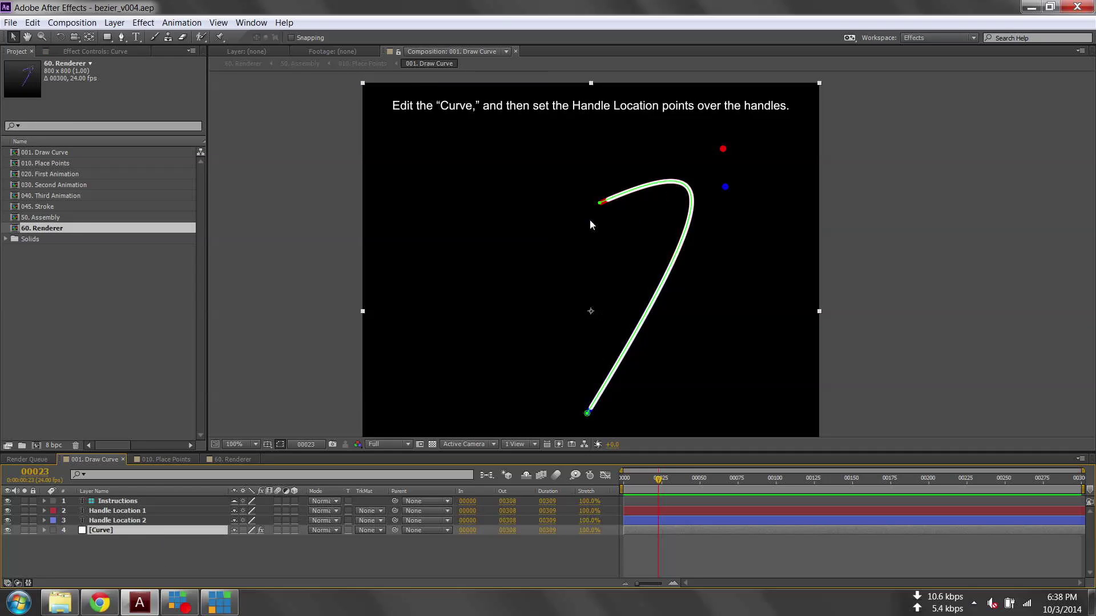
click(603, 201)
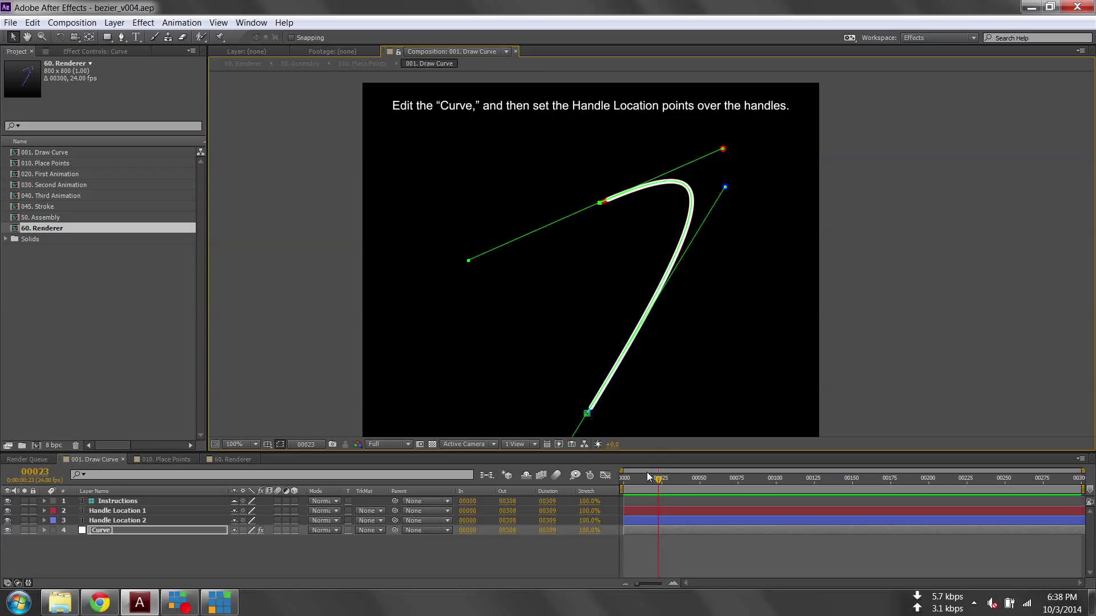
drag(666, 481, 749, 489)
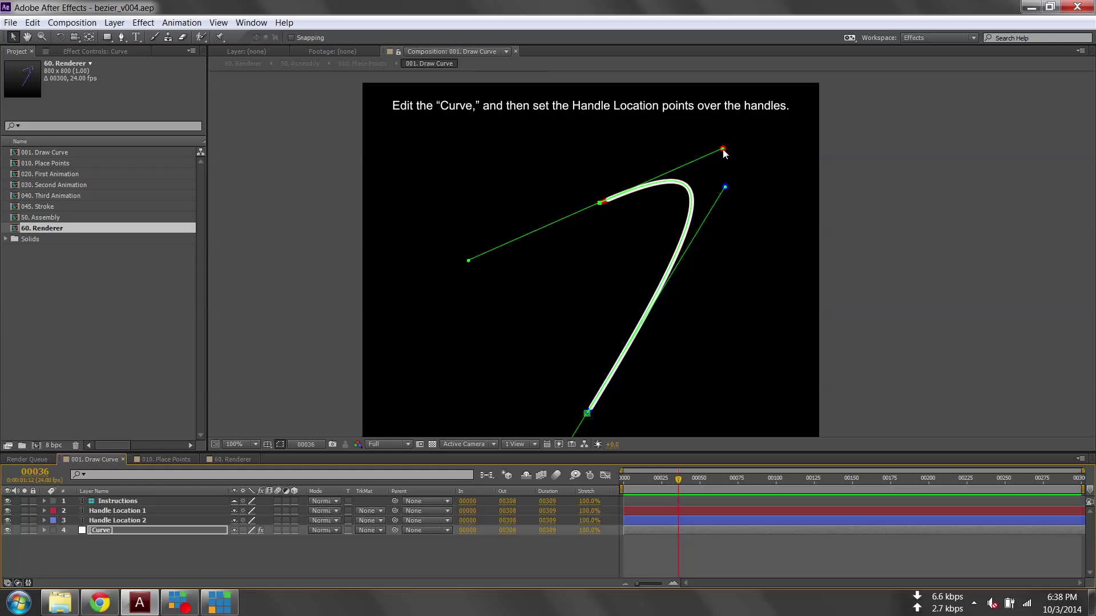
drag(468, 260, 426, 313)
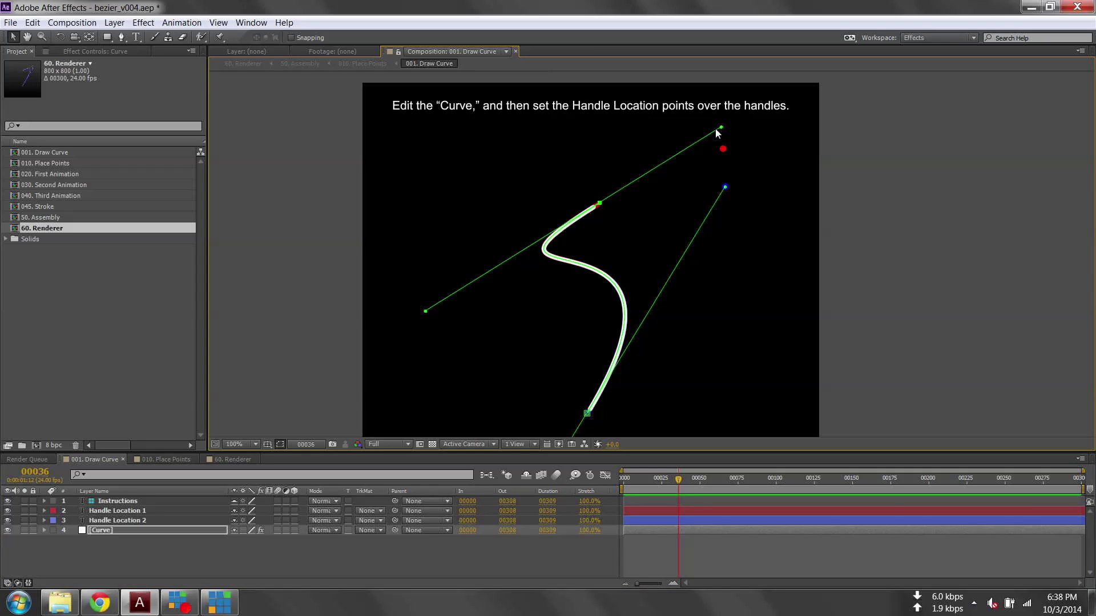
Step: Move the Curve's upper-right path handle back onto the centre of the red Handle Location 1 dot
click(115, 511)
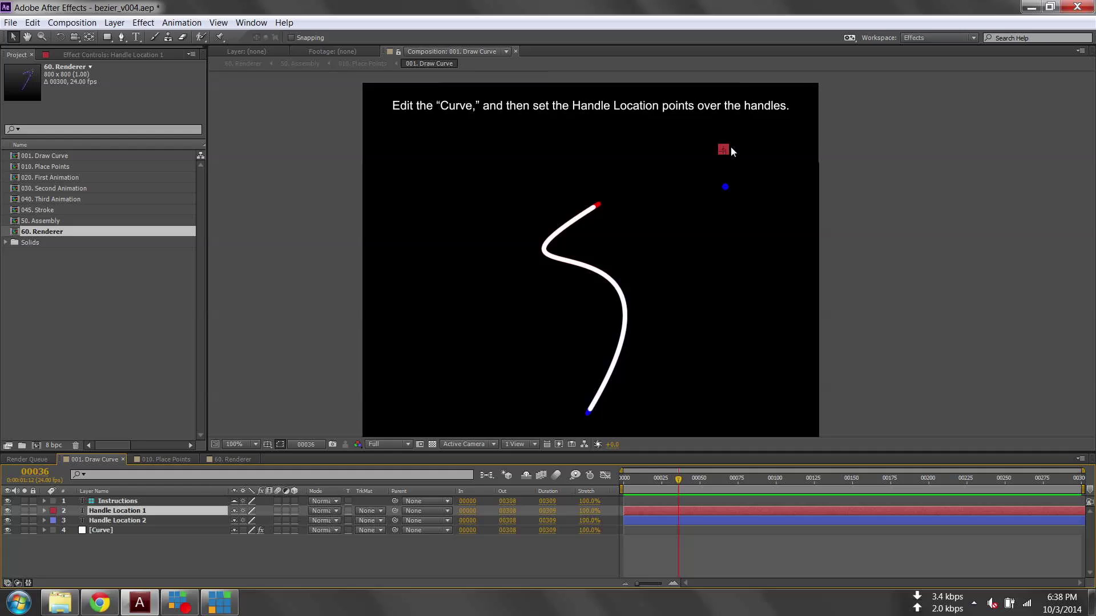
click(126, 530)
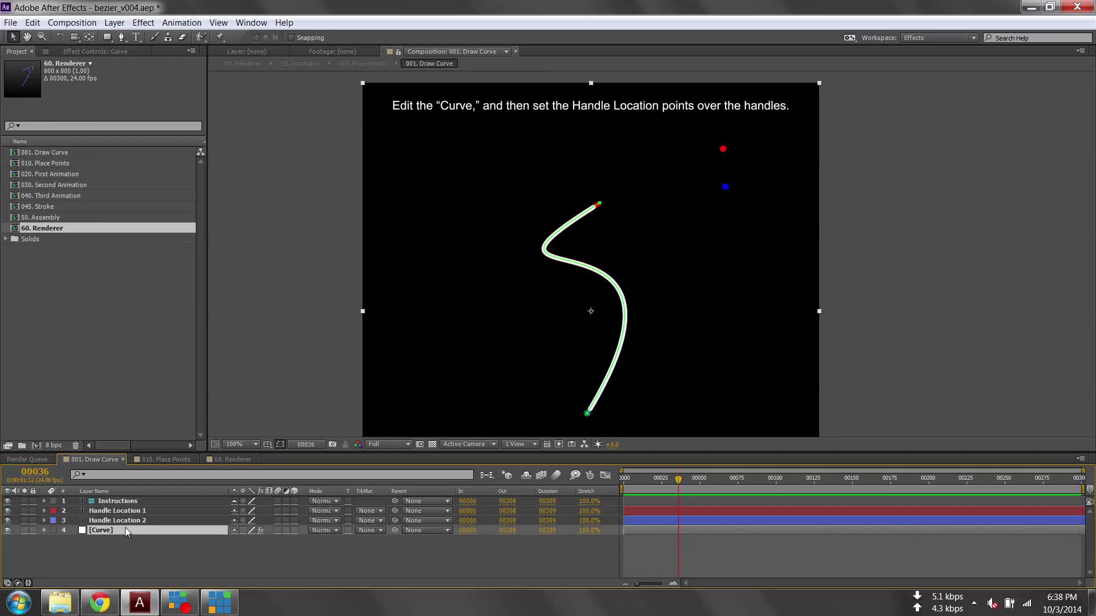
click(600, 205)
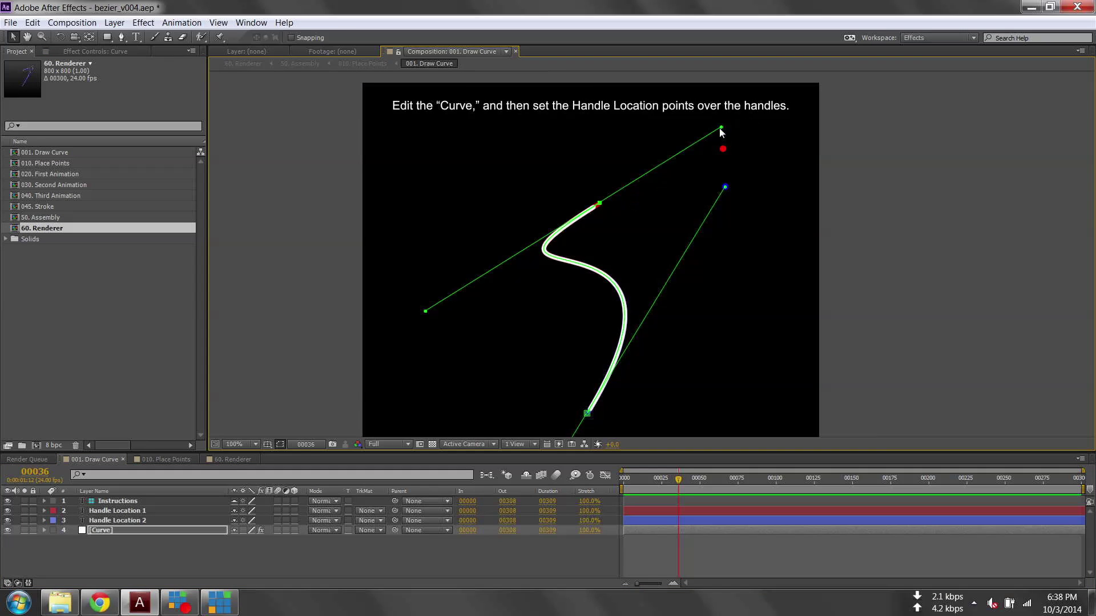
mouse_move(720, 130)
mouse_down()
mouse_move(542, 162)
mouse_move(519, 260)
mouse_move(512, 246)
mouse_move(490, 273)
mouse_move(724, 152)
mouse_up()
scroll(725, 152, up, 4)
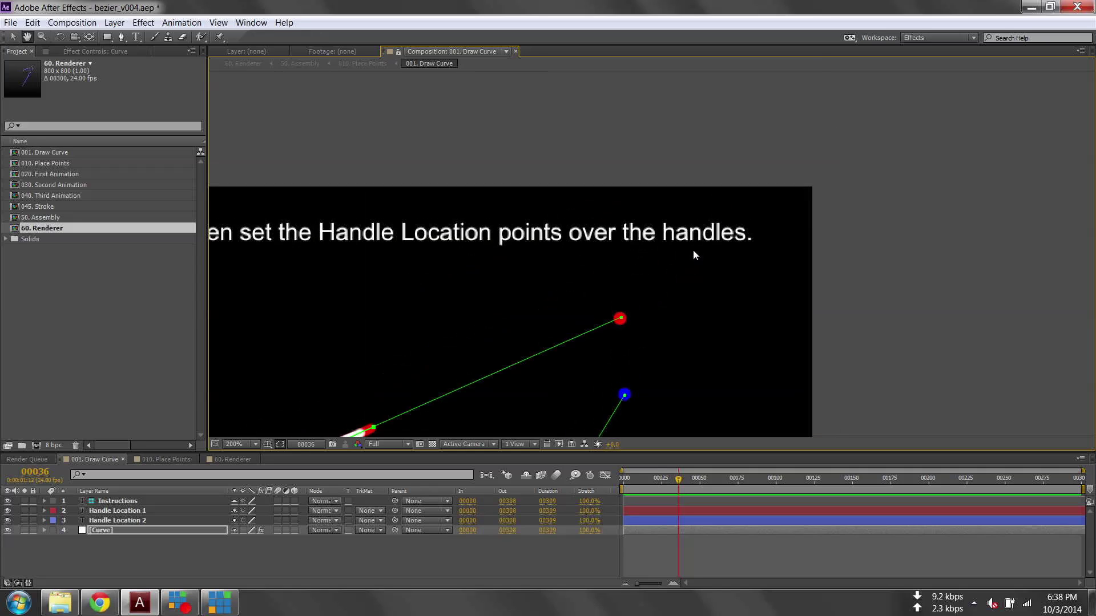
drag(590, 370, 590, 371)
scroll(632, 345, down, 2)
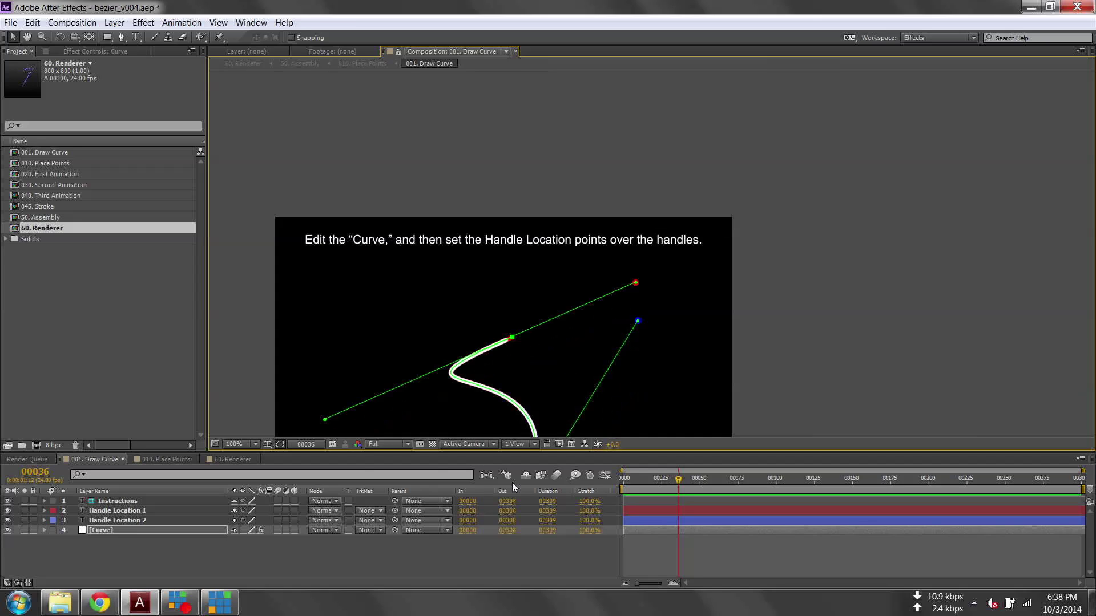
Step: Check the reshaped curve in 60. Renderer at frame 20 and preview its animation
click(231, 460)
click(508, 484)
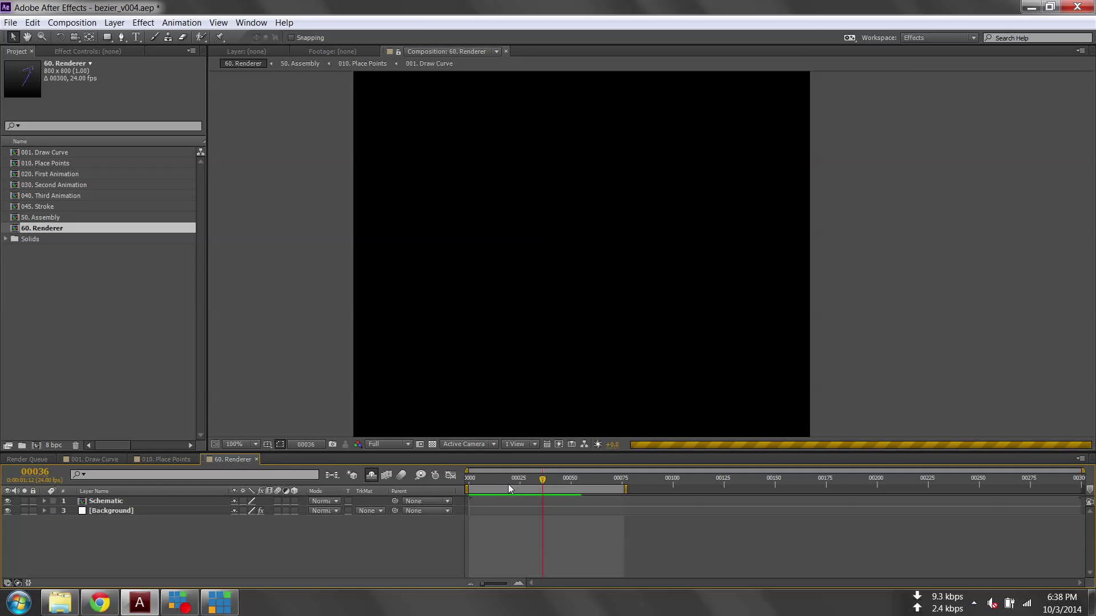
key(Page_Down)
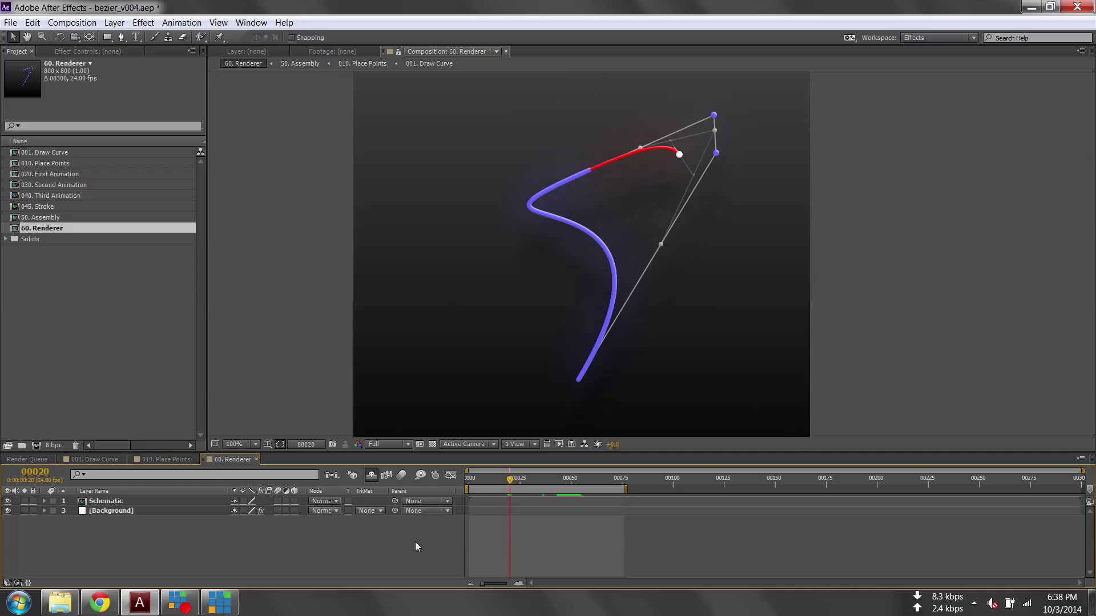
key(KP_0)
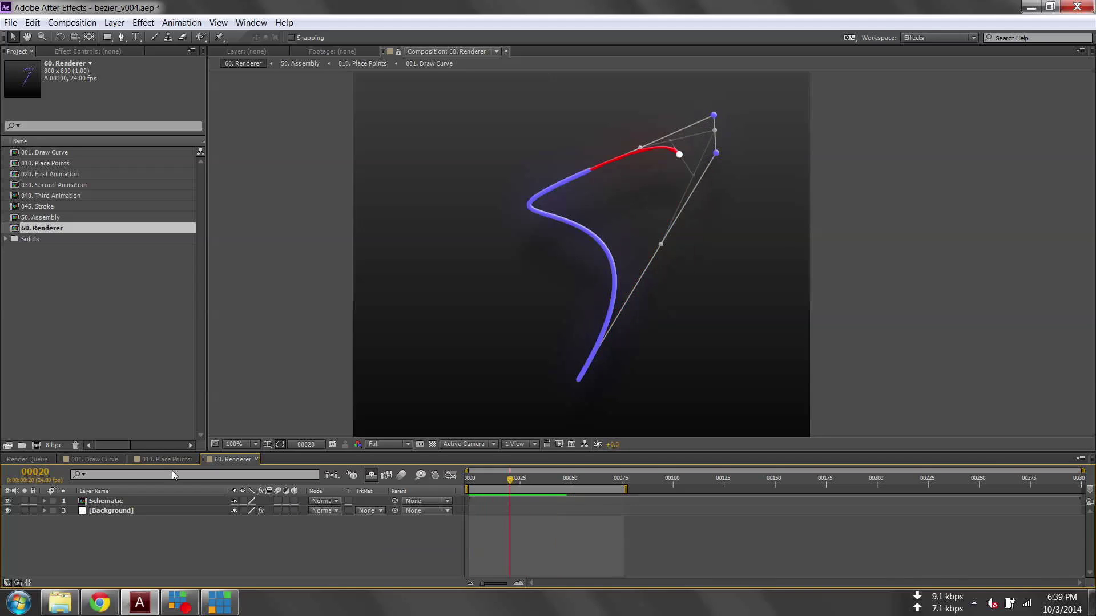
Step: In 001. Draw Curve, move the red Handle Location 1 dot from the upper-right handle to near the upper endpoint's lower-left handle
click(110, 461)
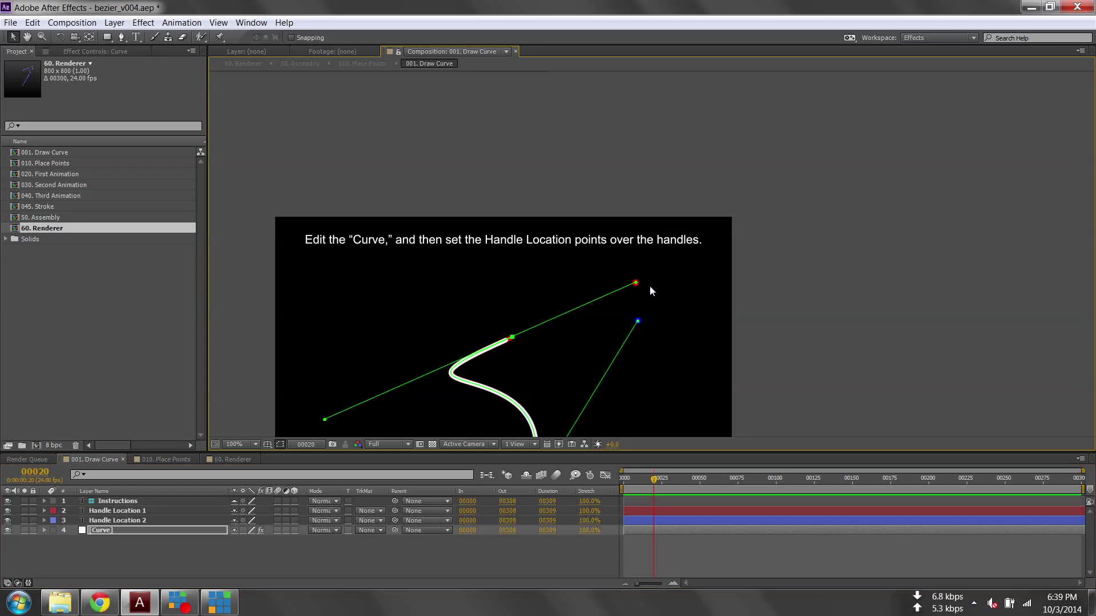
drag(634, 288, 699, 215)
click(117, 511)
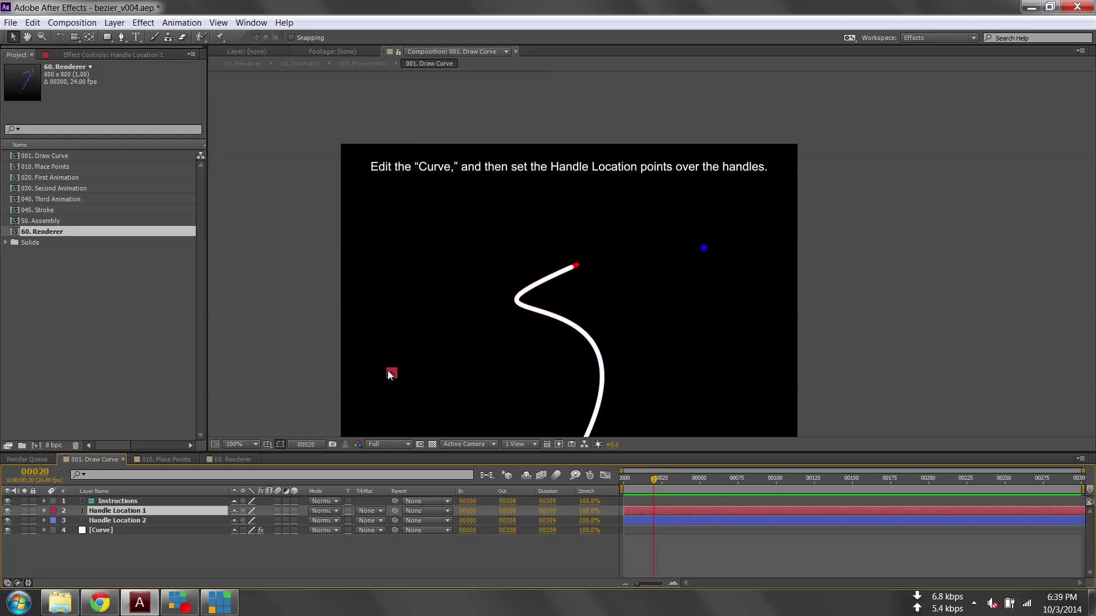
Step: Select the Curve's upper endpoint and move its lower-left path handle exactly onto the centre of the red Handle Location 1 dot
click(98, 531)
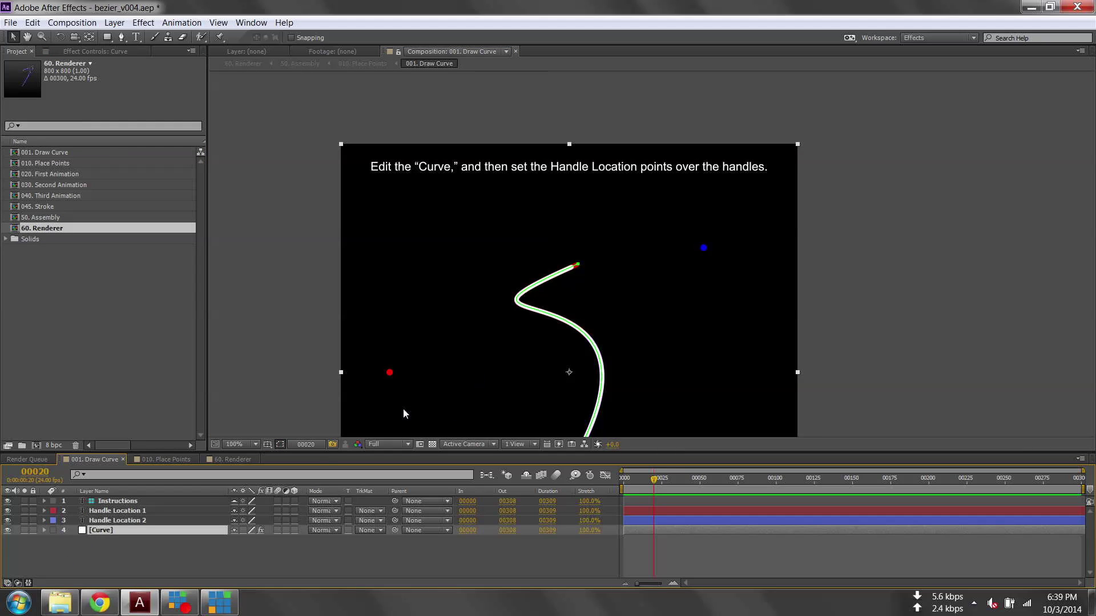
click(577, 266)
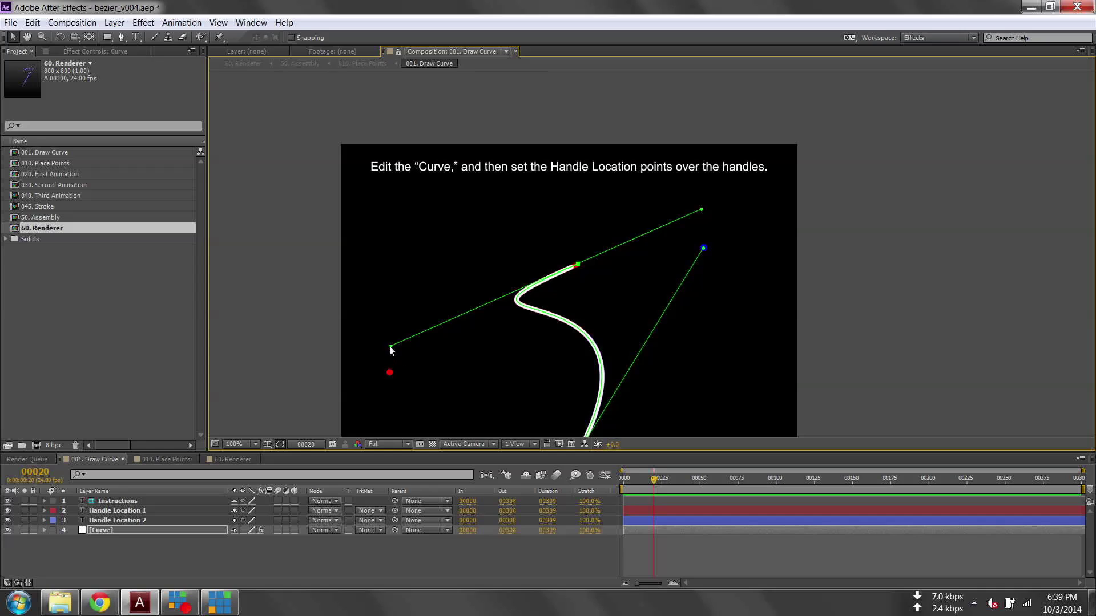
drag(390, 347, 745, 194)
scroll(383, 395, up, 1)
scroll(523, 320, up, 1)
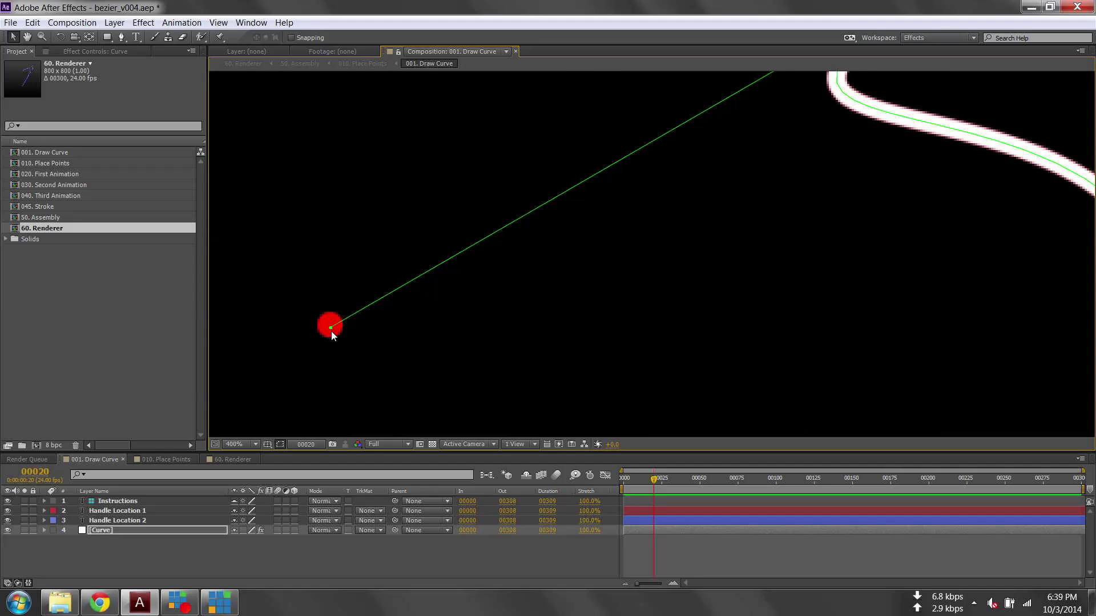
drag(331, 331, 331, 325)
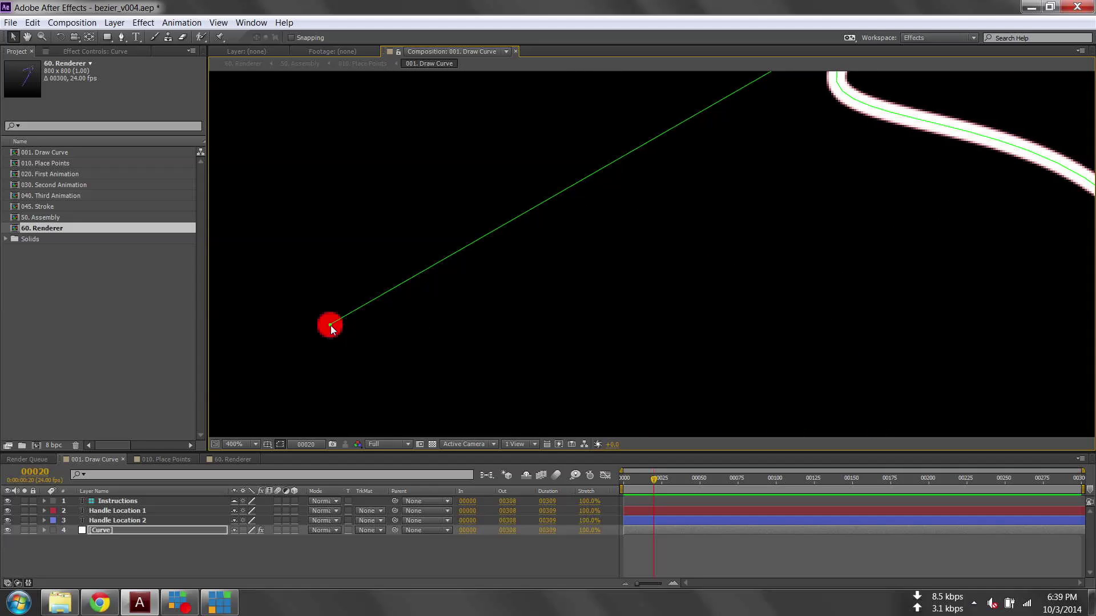
Step: Check the curve in 60. Renderer, and in 010. Place Points centre the red Point 1 Handle crosshair on the relocated red handle dot
click(227, 460)
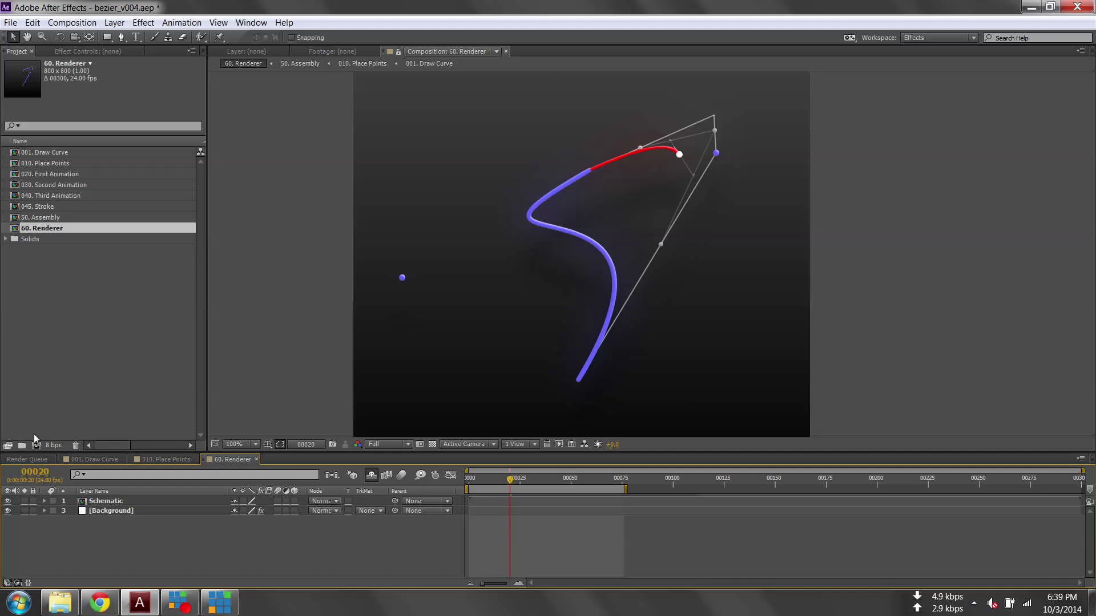
click(79, 460)
click(166, 461)
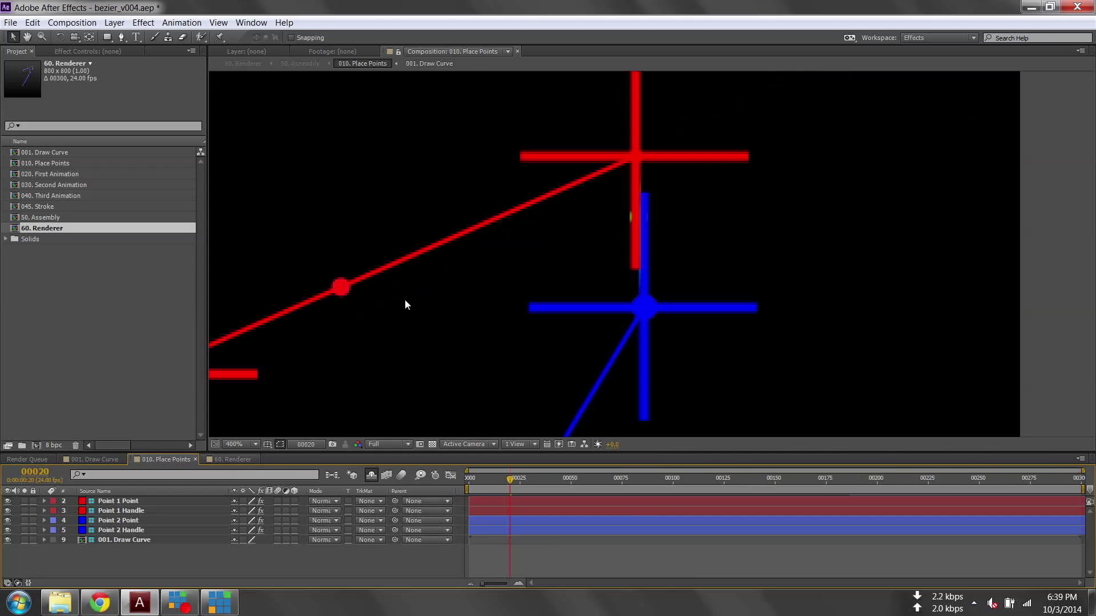
key(comma)
key(comma)
drag(638, 234, 340, 391)
drag(364, 428, 536, 293)
scroll(536, 293, up, 2)
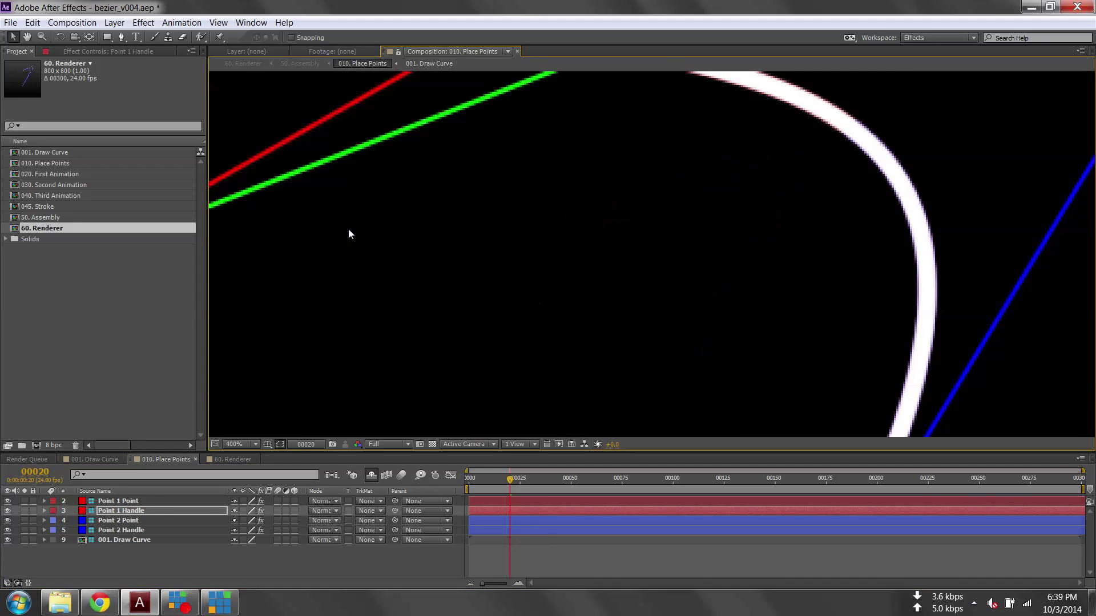
drag(347, 225, 758, 286)
mouse_move(526, 346)
mouse_down()
mouse_move(515, 365)
mouse_move(520, 352)
mouse_up()
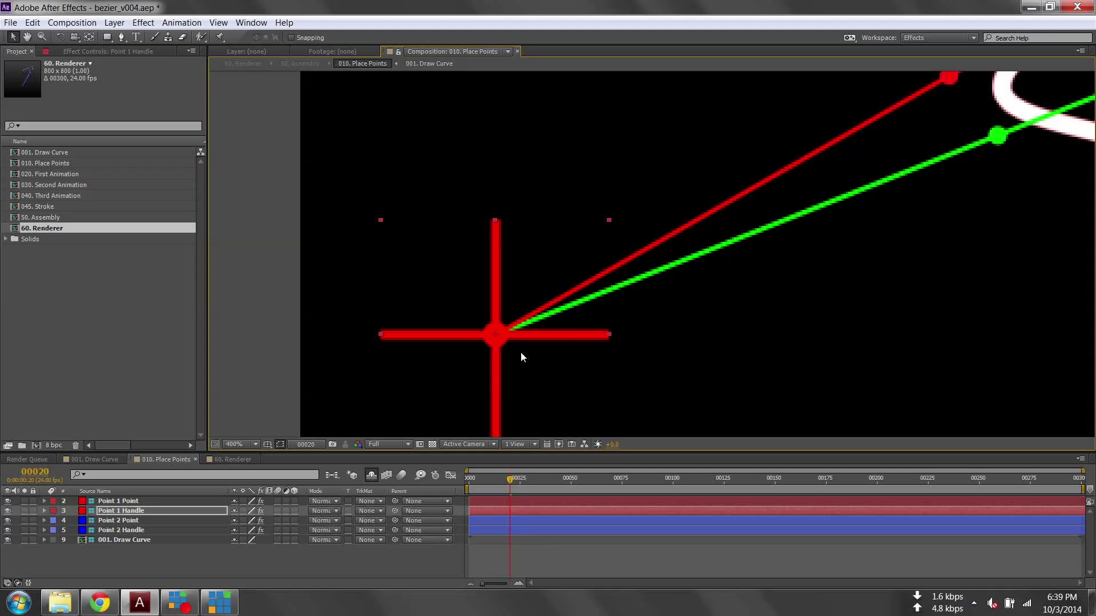
Step: Return to 60. Renderer and preview the animation of the curve with its relocated first handle
scroll(521, 352, down, 3)
click(246, 459)
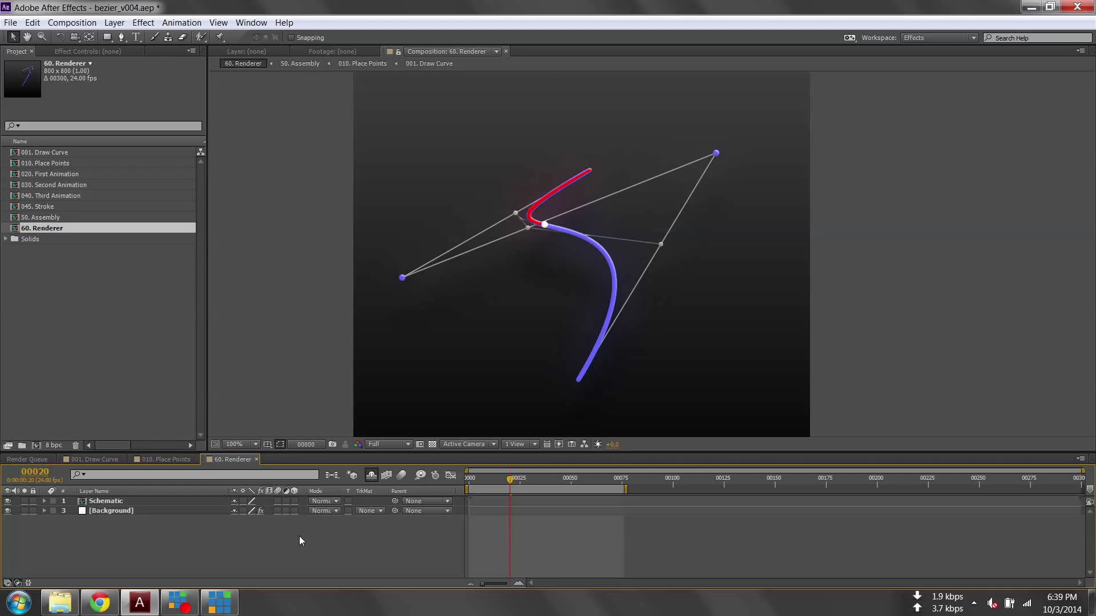
key(space)
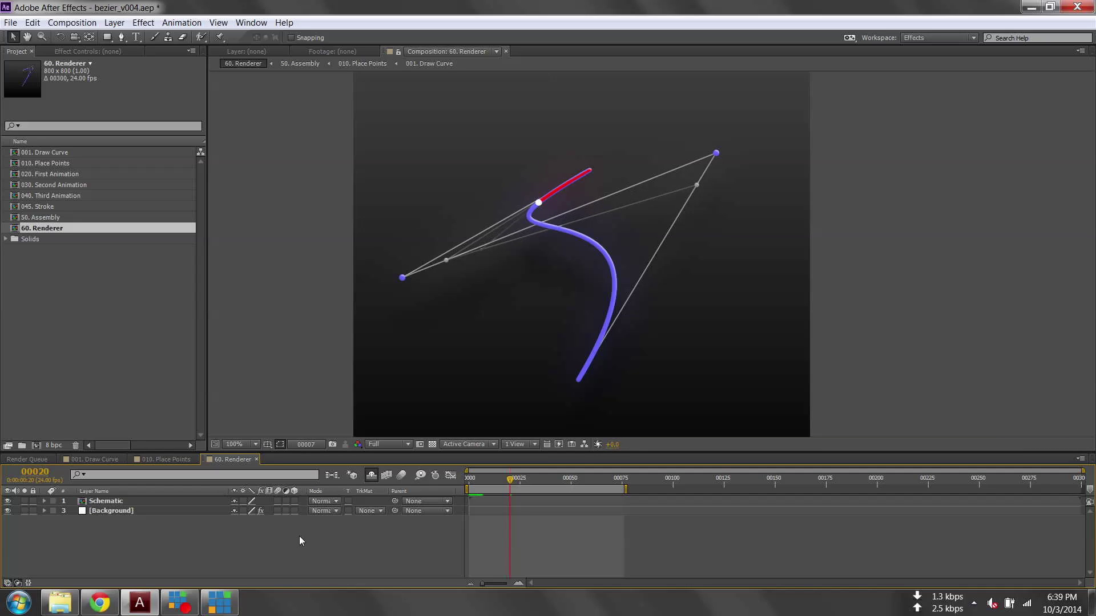